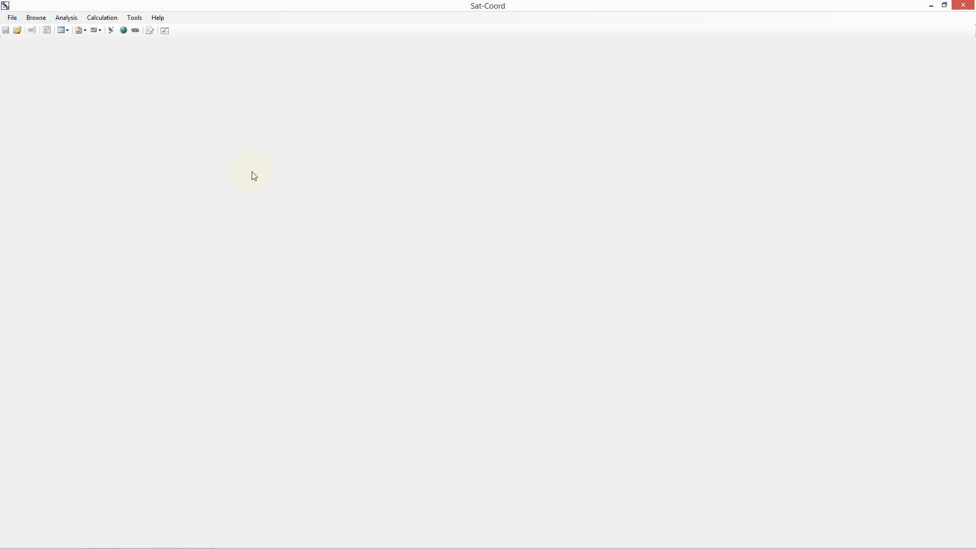
Step: Open the IFIC Processing Setup and choose IFIC number 2780
left_click(134, 17)
left_click(149, 68)
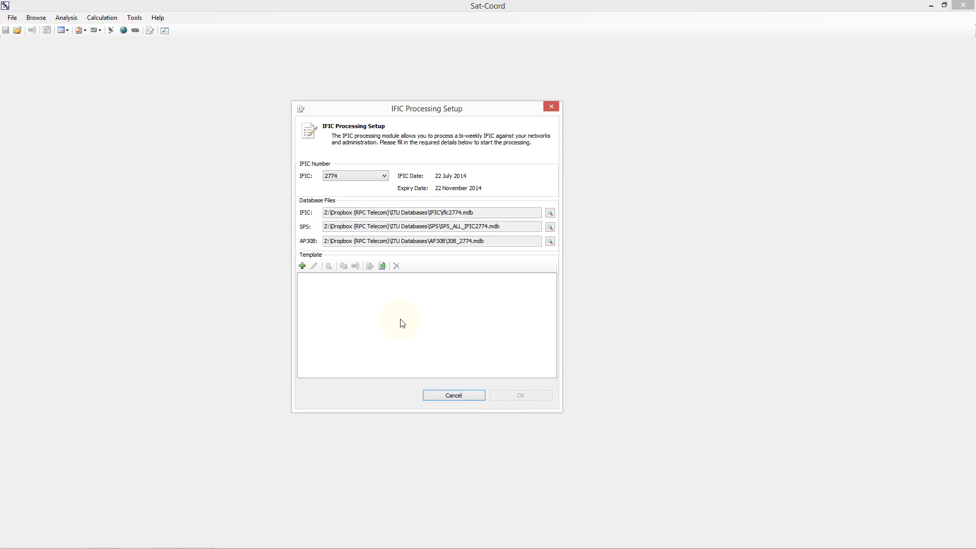
left_click(356, 176)
left_click_drag(385, 212, 385, 190)
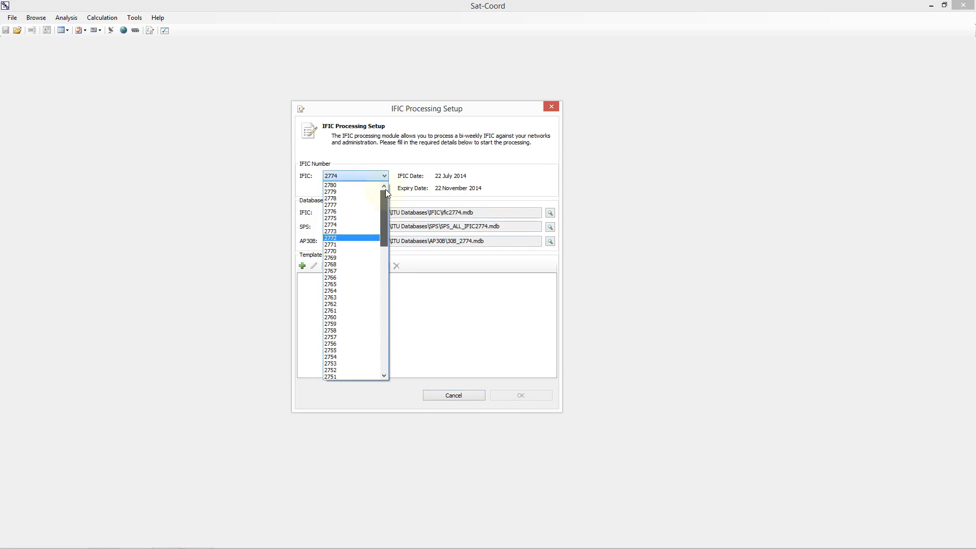
left_click(349, 184)
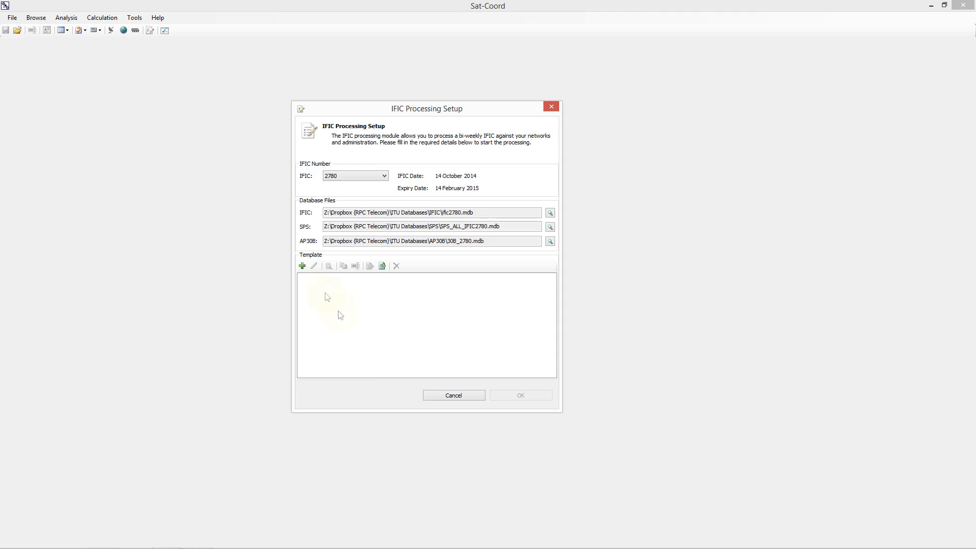
Step: Add a new processing template and browse its Data Location, Processing Options and Admin Data sections
left_click(303, 266)
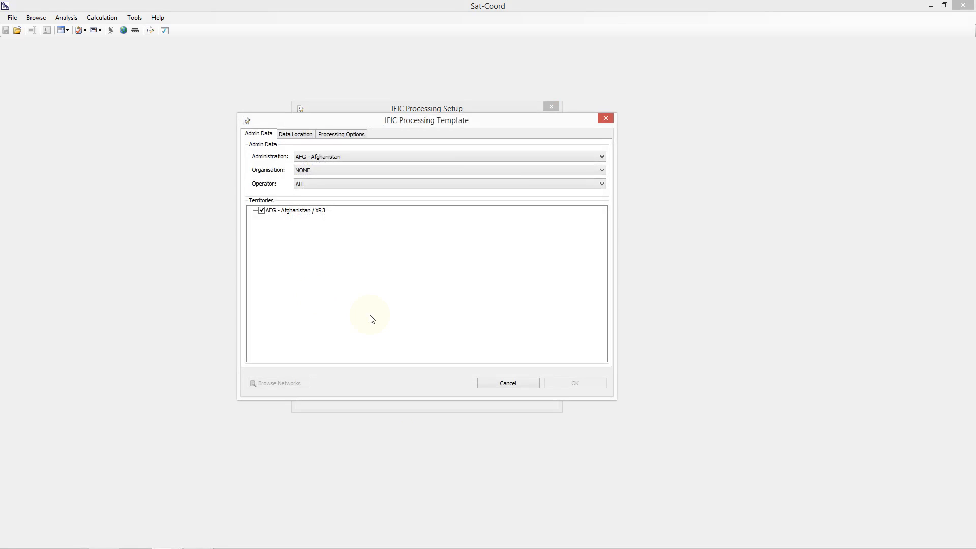
left_click(294, 135)
left_click(339, 134)
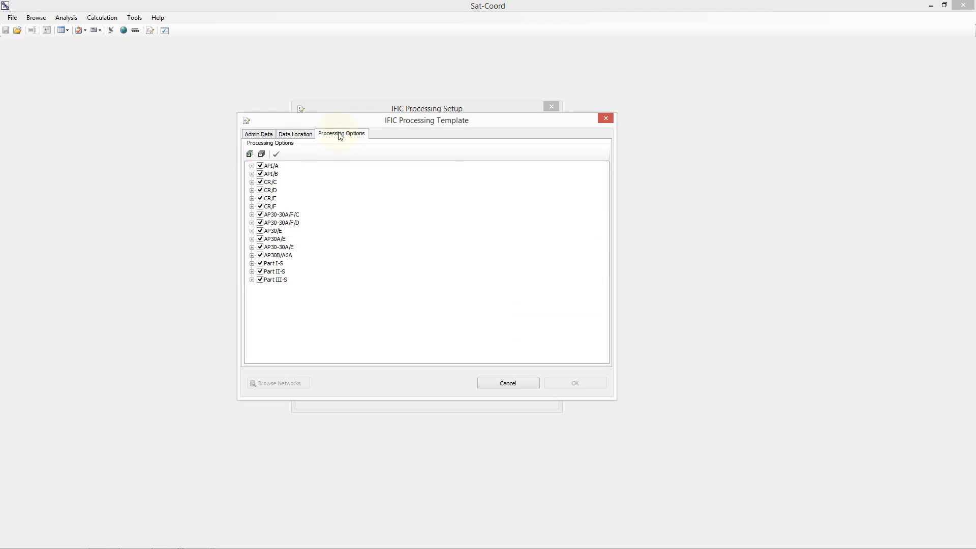
left_click(258, 135)
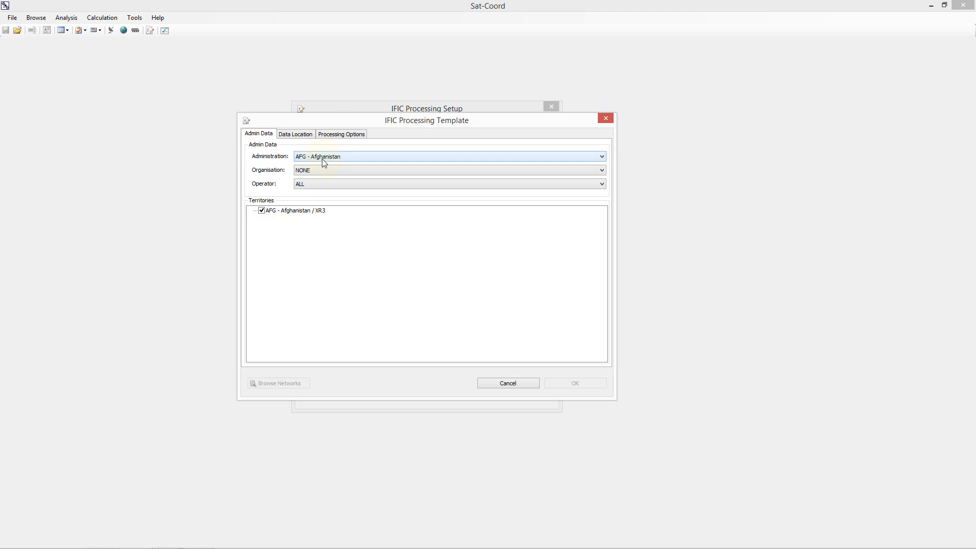
Step: Set the template's administration to CZE - Czech Republic and its operator to ALL
left_click(323, 159)
left_click_drag(603, 191, 599, 215)
left_click(321, 318)
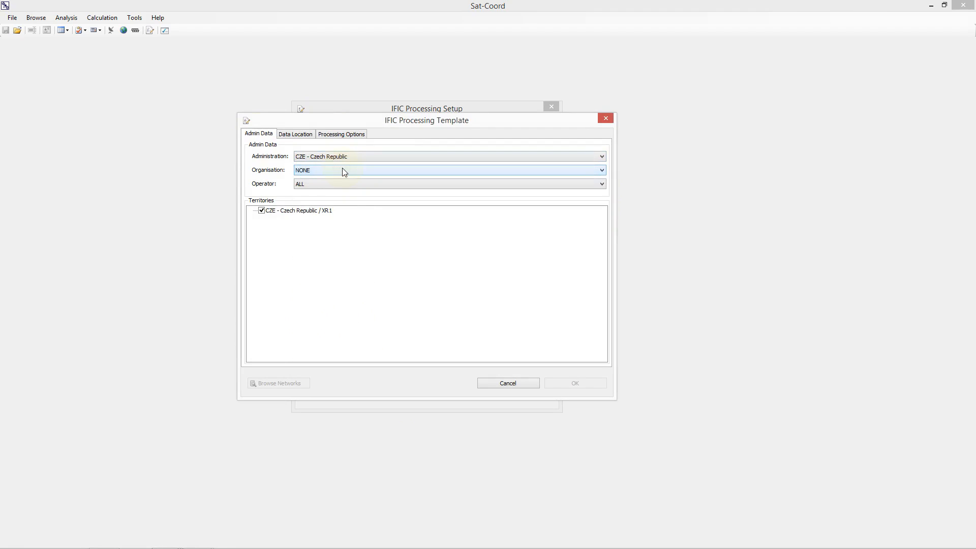
left_click(346, 186)
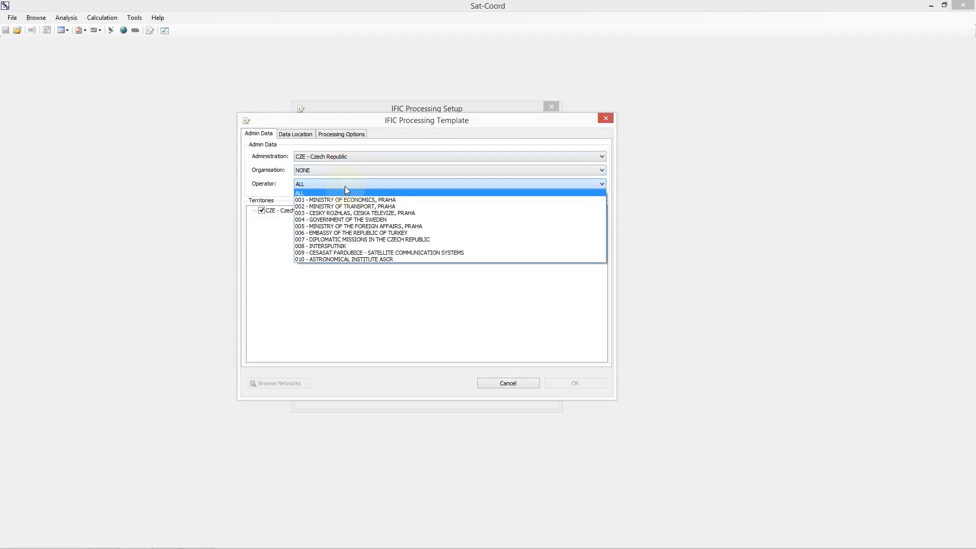
left_click(346, 193)
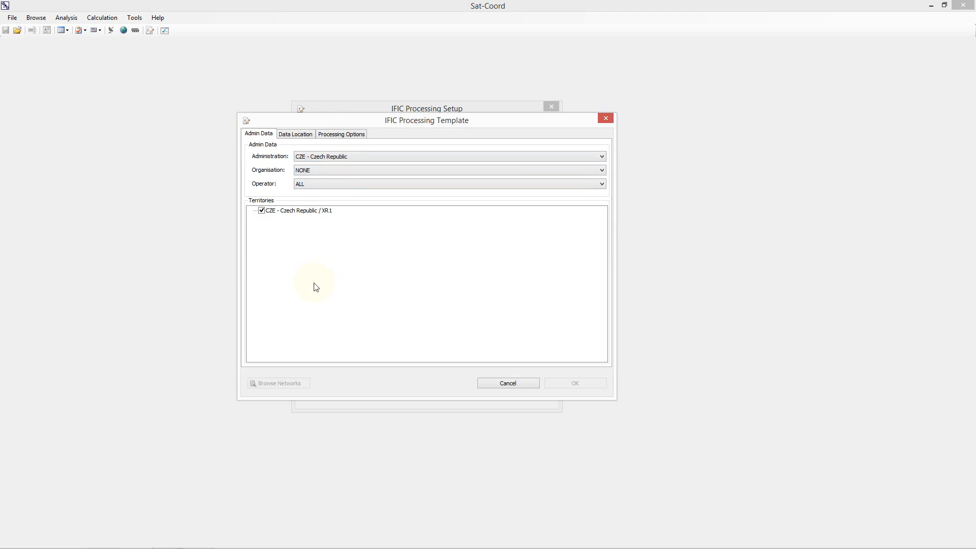
Step: Add the SRS database SRS2780.mdb as a data location
left_click(295, 134)
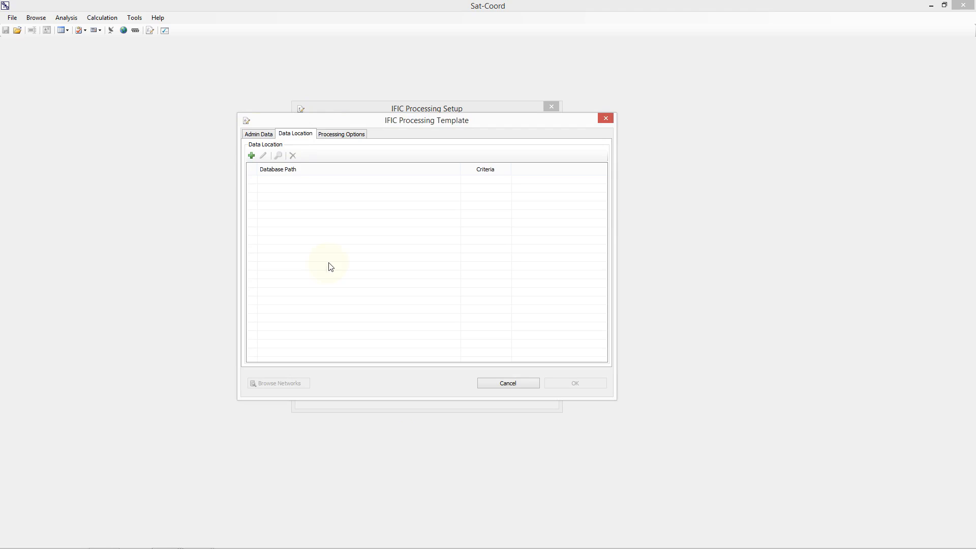
left_click(251, 156)
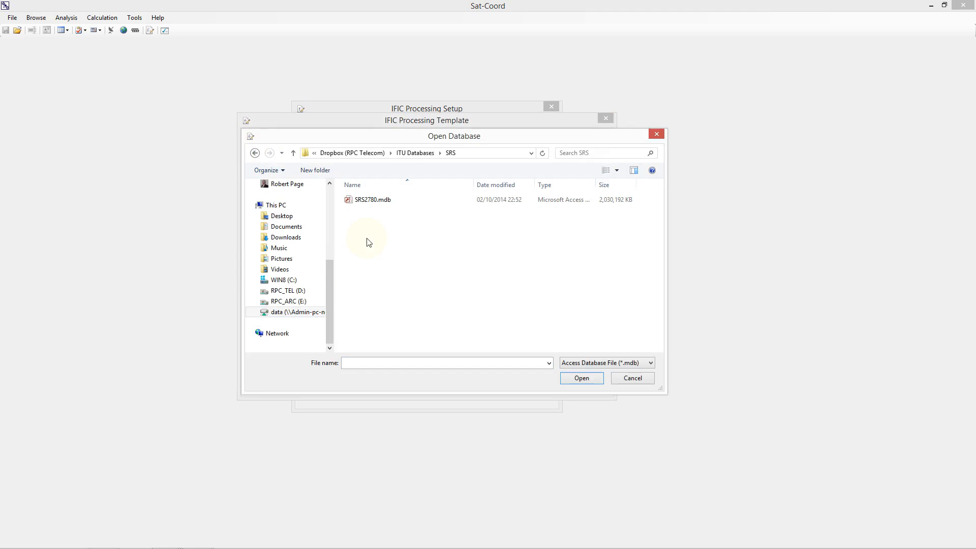
double_click(371, 201)
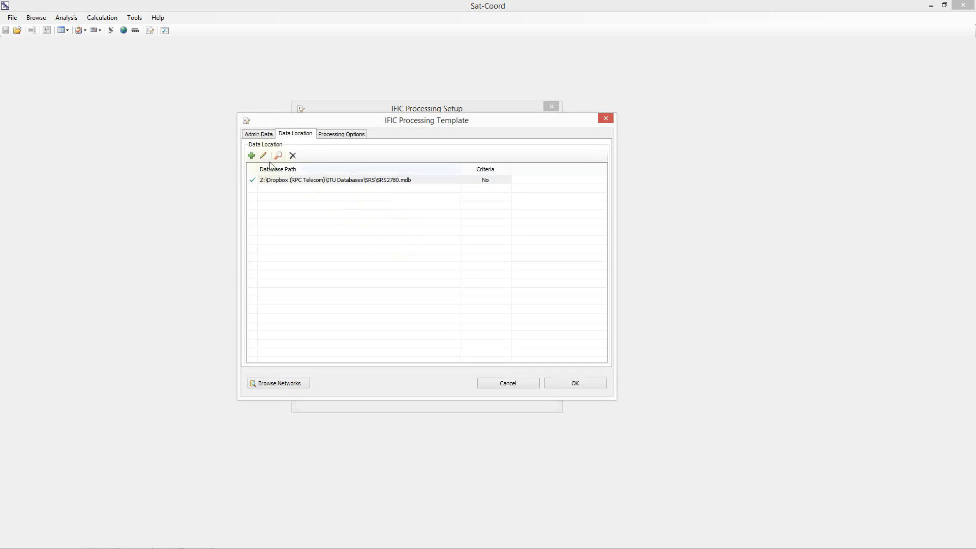
Step: Add the SPS database SPS_ALL_IFIC2780.mdb from the ITU Databases SPS folder as a data location
left_click(252, 155)
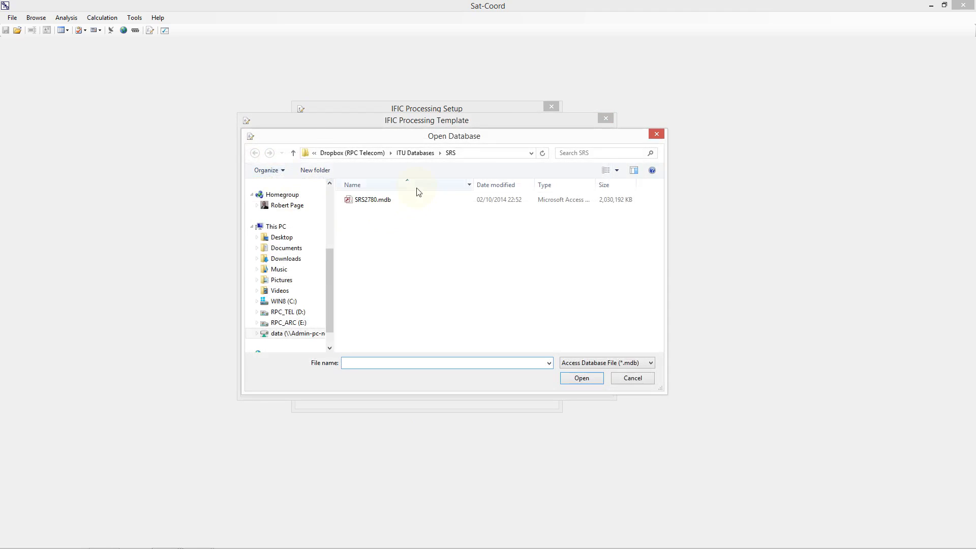
left_click(415, 153)
left_click(364, 245)
double_click(364, 245)
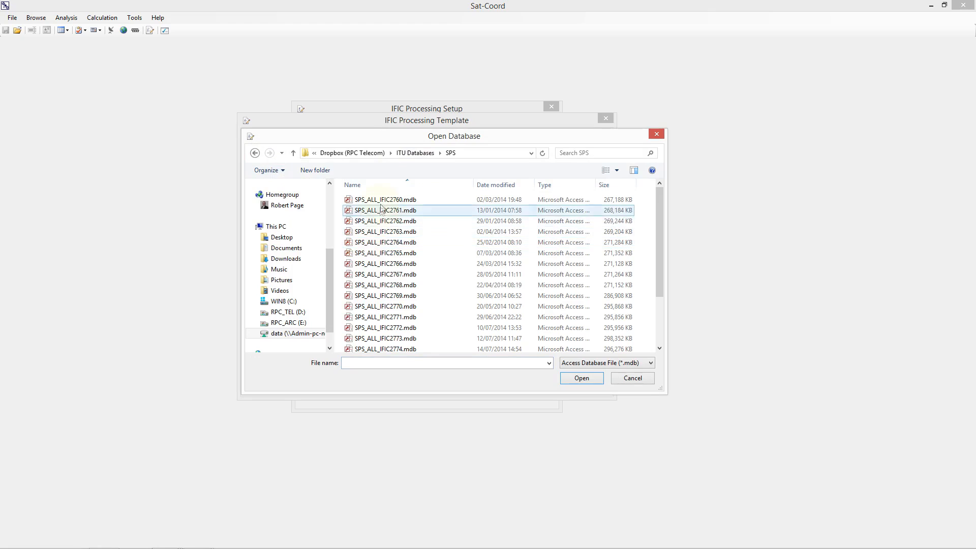
scroll(658, 242, "down", 2)
double_click(397, 346)
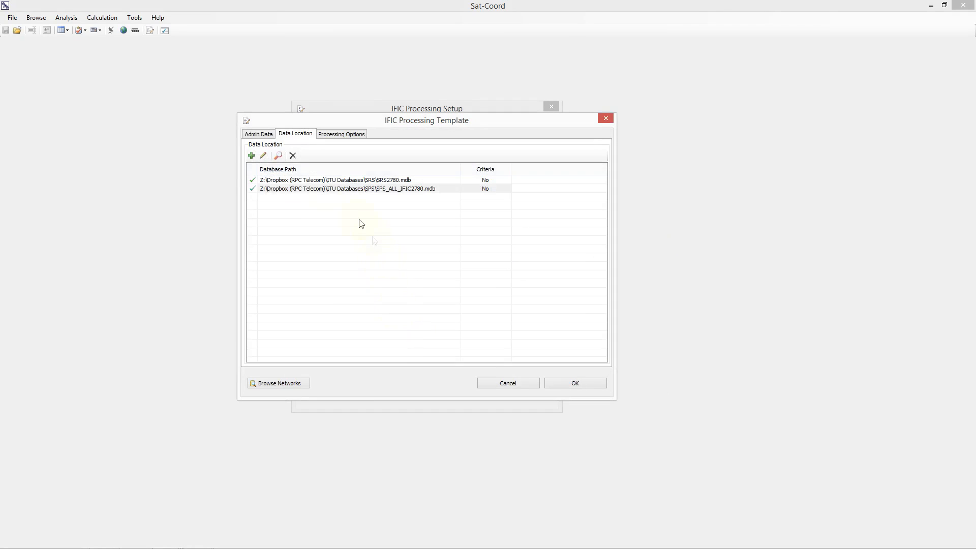
Step: Add the AP30B database 30B_2780.mdb from the ITU Databases AP30B folder as a data location
left_click(251, 155)
left_click(413, 153)
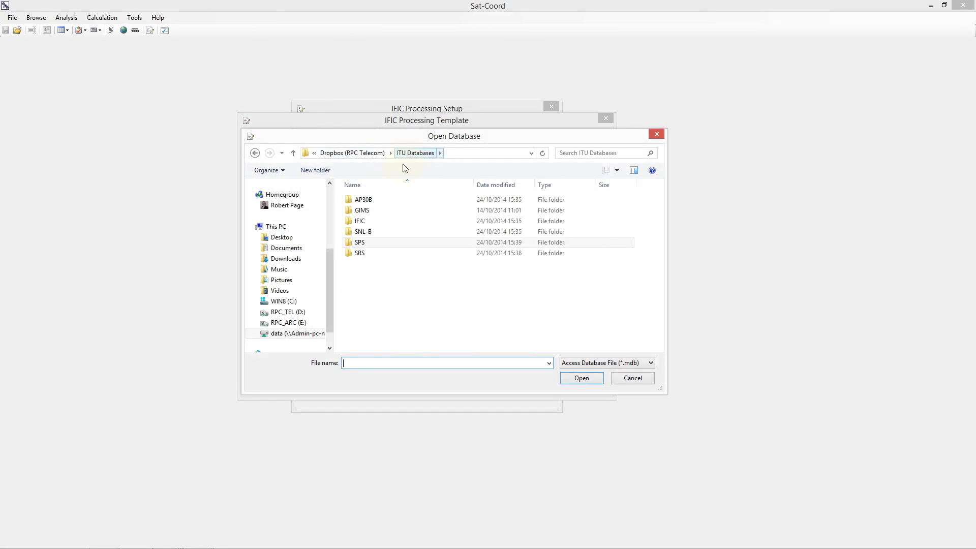
double_click(374, 199)
left_click_drag(660, 230, 660, 275)
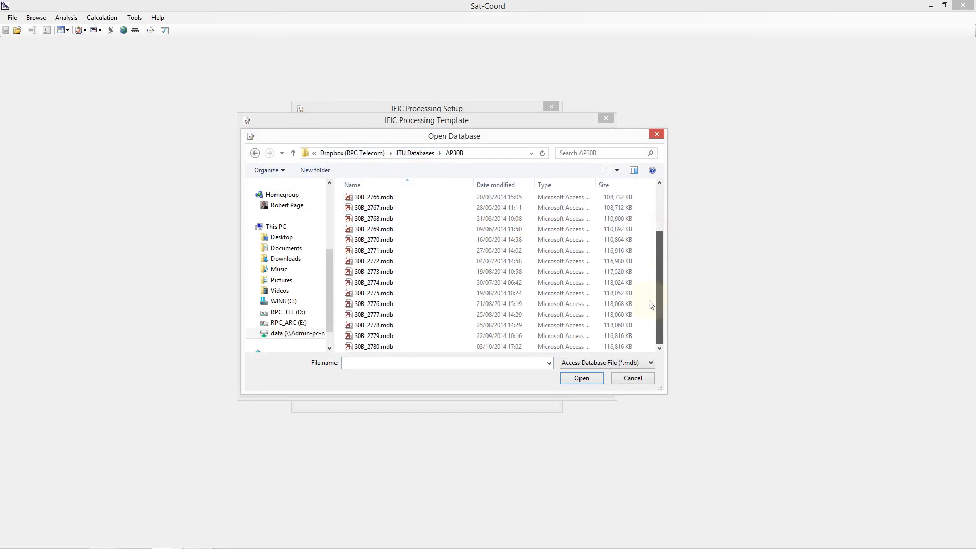
left_click(395, 347)
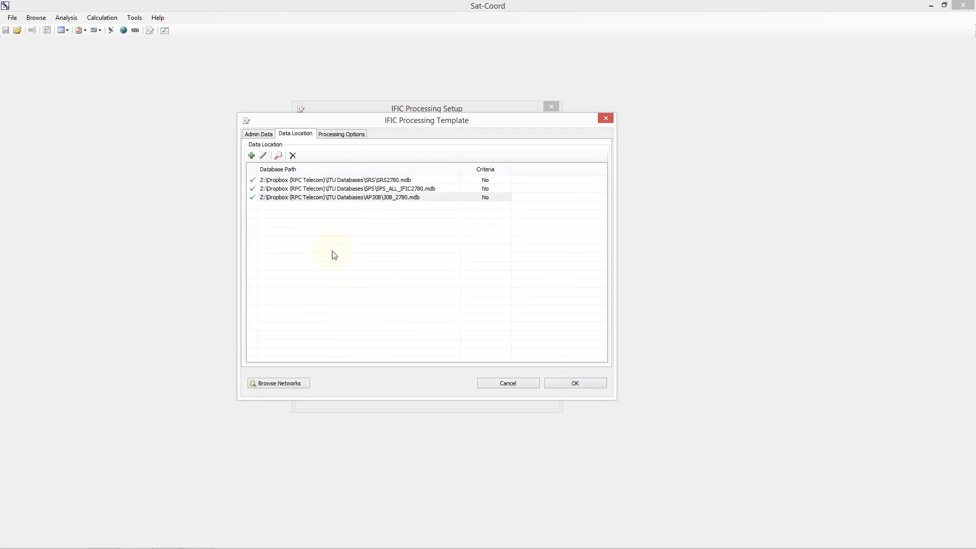
Step: Define a Freq. Band equals C-Band search criterion for the AP30B database, then cancel it
left_click(283, 159)
left_click_drag(336, 120, 463, 110)
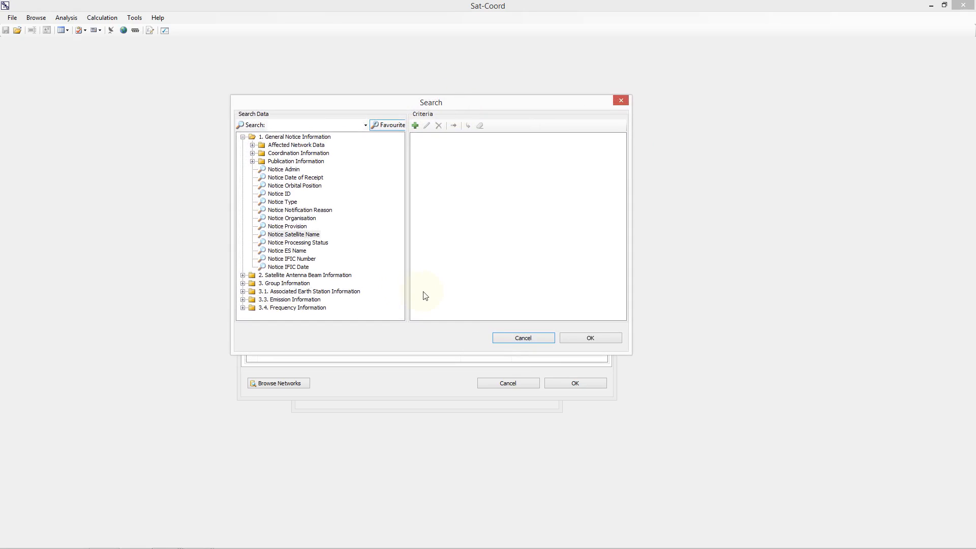
left_click(243, 137)
left_click(243, 178)
left_click(279, 187)
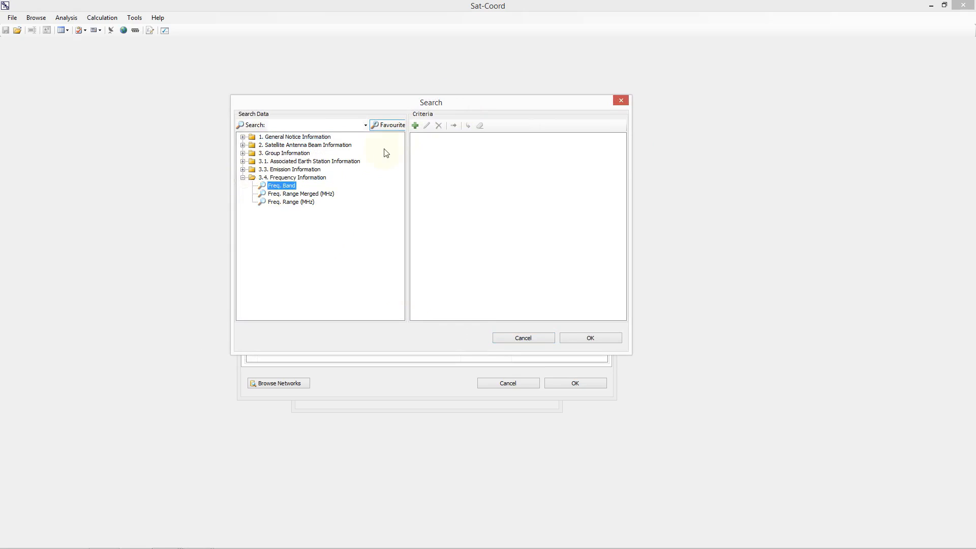
left_click(415, 125)
left_click(444, 201)
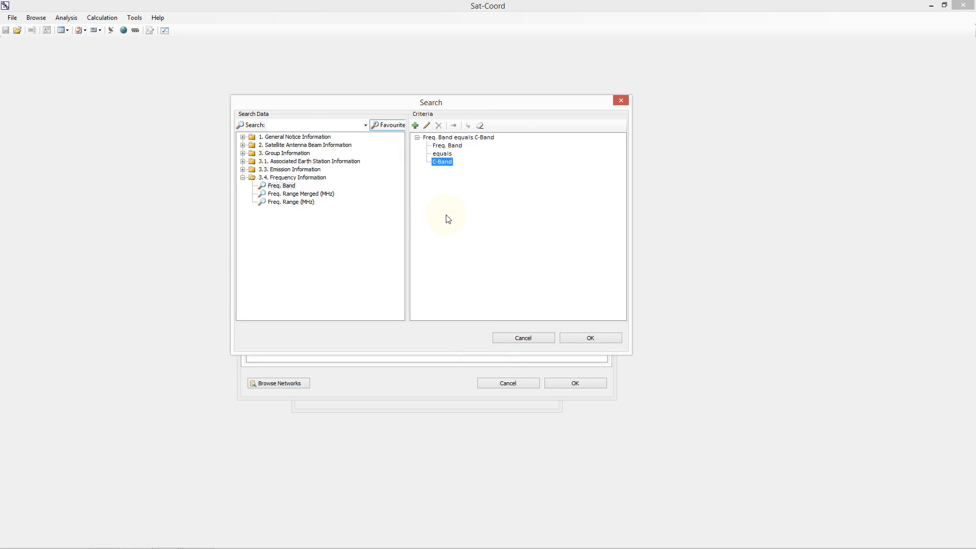
left_click(510, 337)
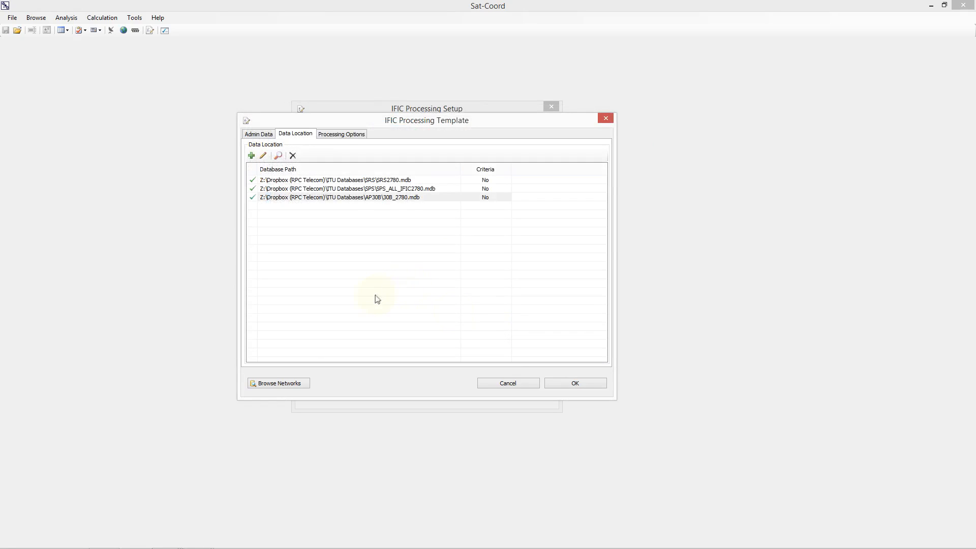
Step: Browse the networks in the data locations, inspecting the CESASAT-1B notice and its beam, then close the viewer
left_click(286, 385)
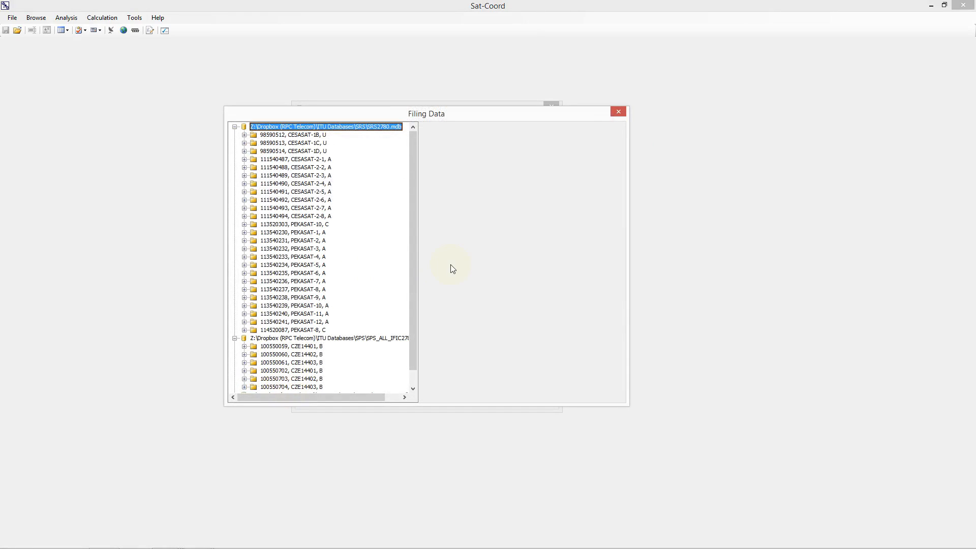
left_click_drag(432, 115, 401, 55)
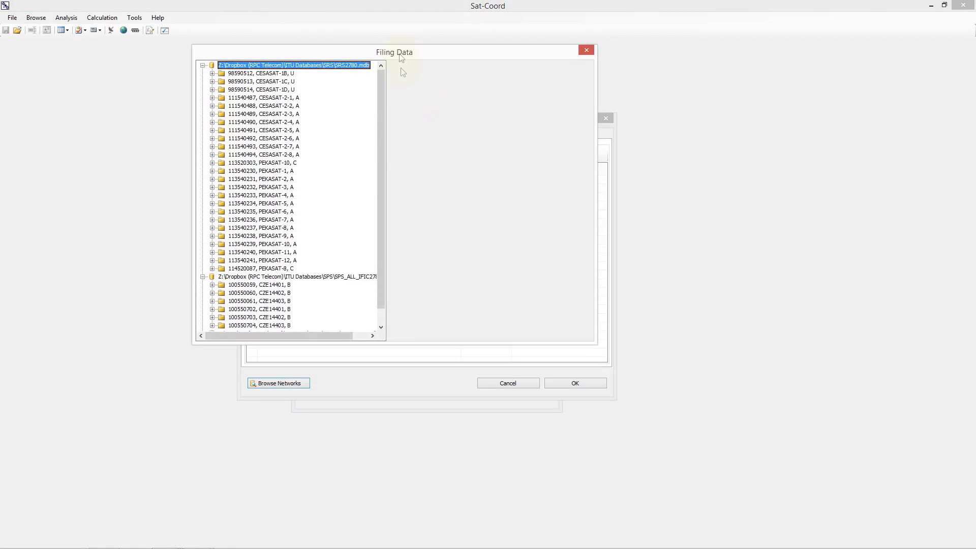
left_click_drag(428, 345, 429, 424)
left_click_drag(386, 224, 416, 233)
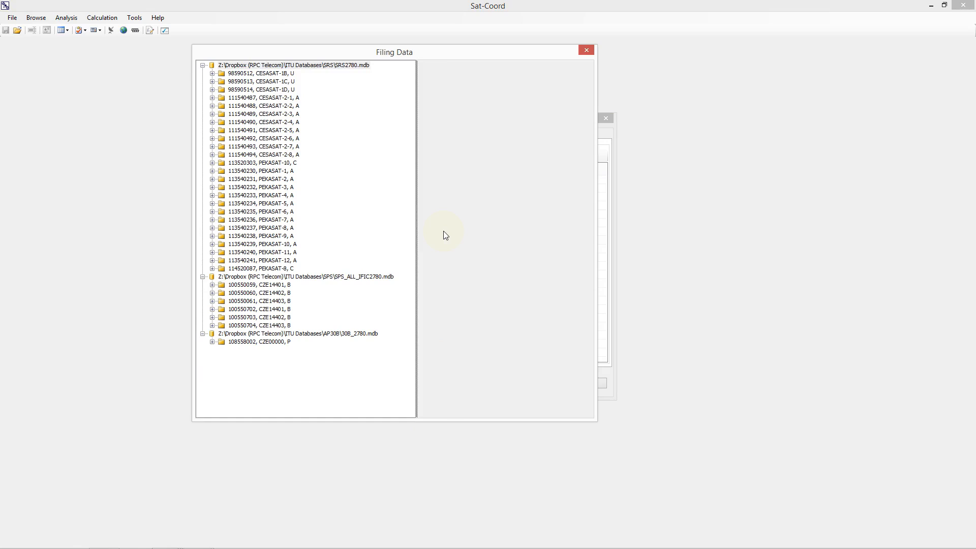
left_click(280, 75)
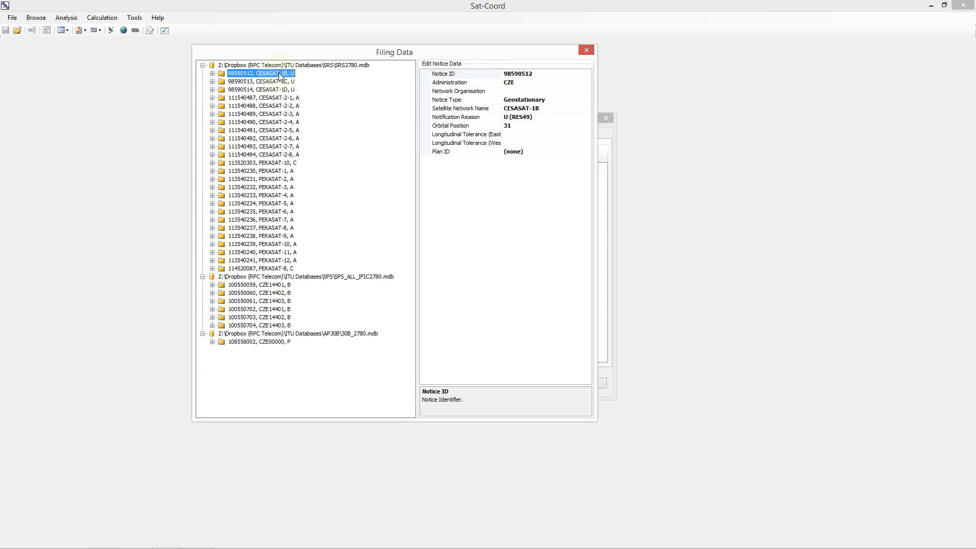
left_click(212, 74)
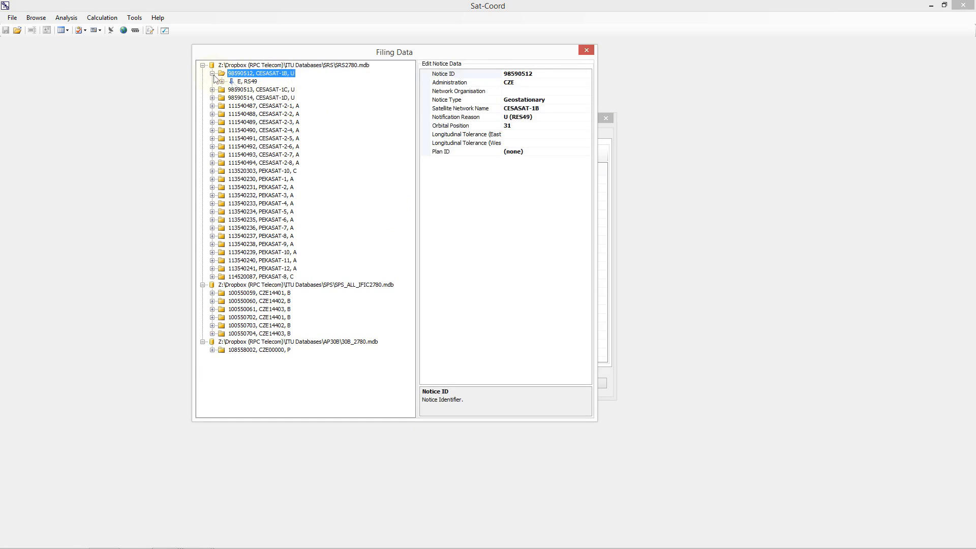
left_click(240, 83)
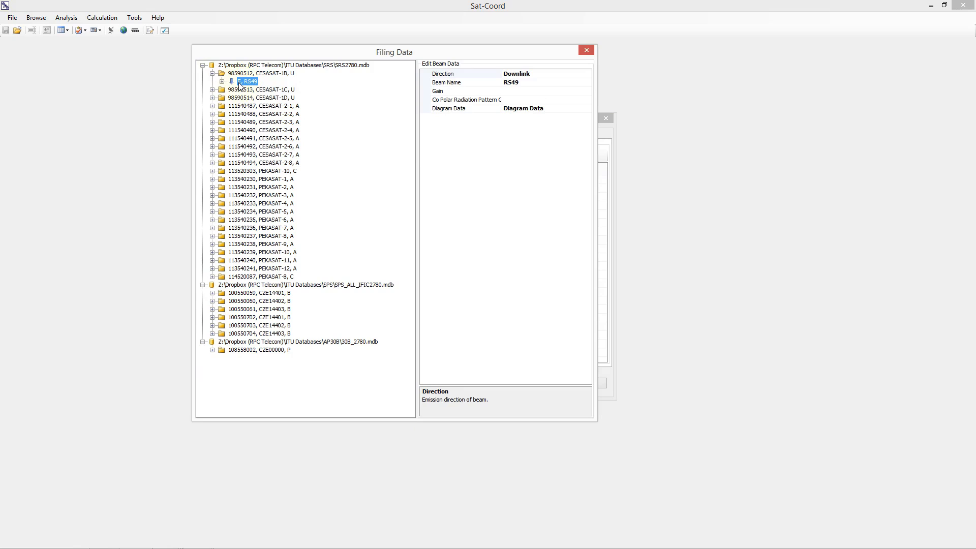
left_click(586, 50)
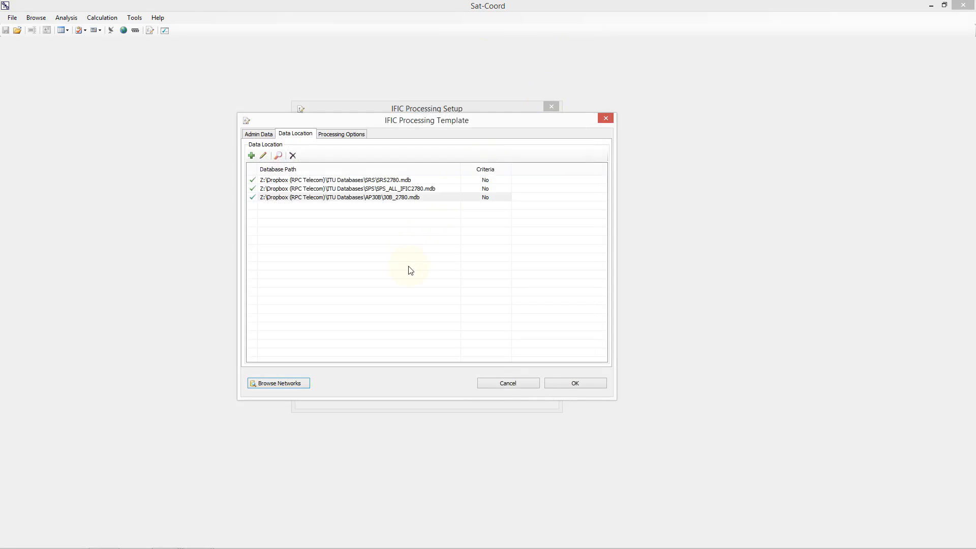
Step: Expand the CR/C processing options and its Analyse under Appendix 5 entry
left_click(346, 135)
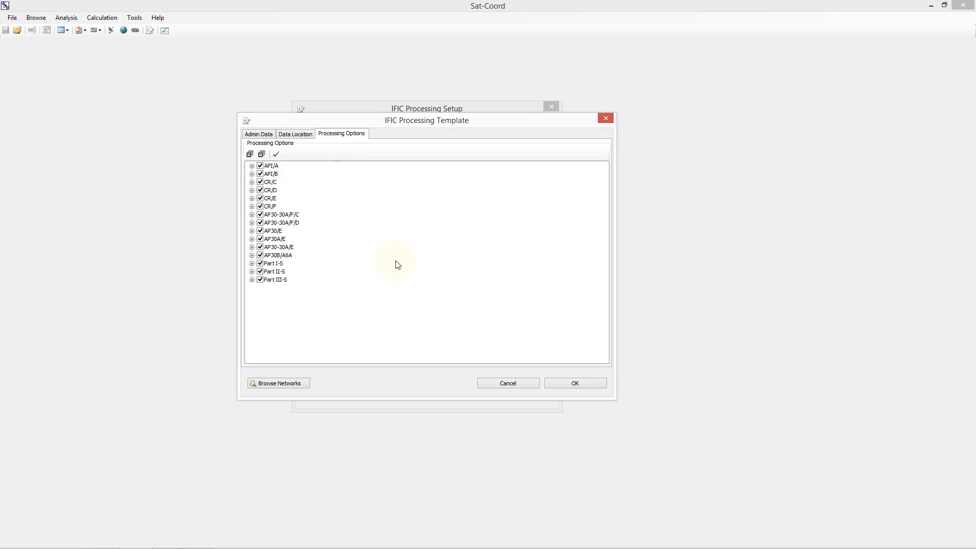
left_click(252, 182)
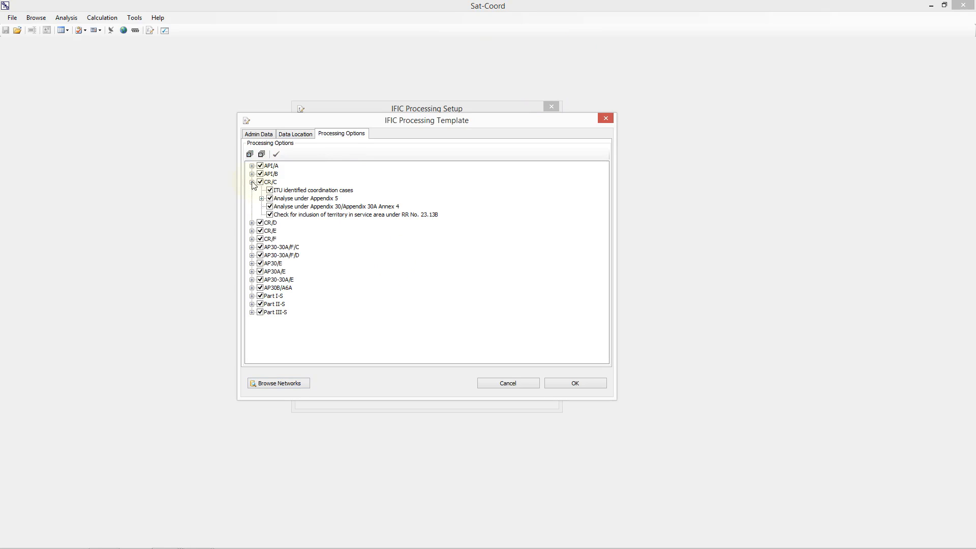
left_click(262, 199)
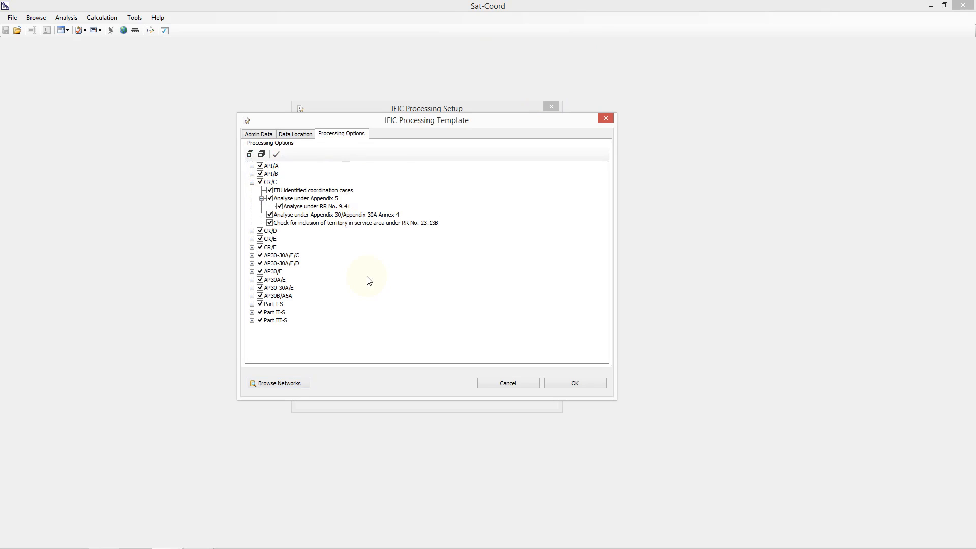
Step: Confirm the template and name it Example
left_click(576, 385)
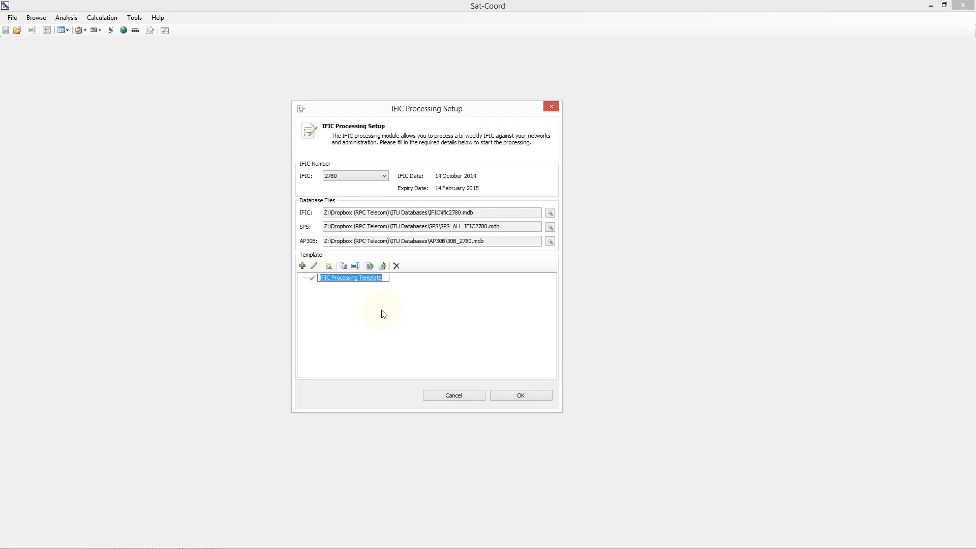
type("Example")
key("Return")
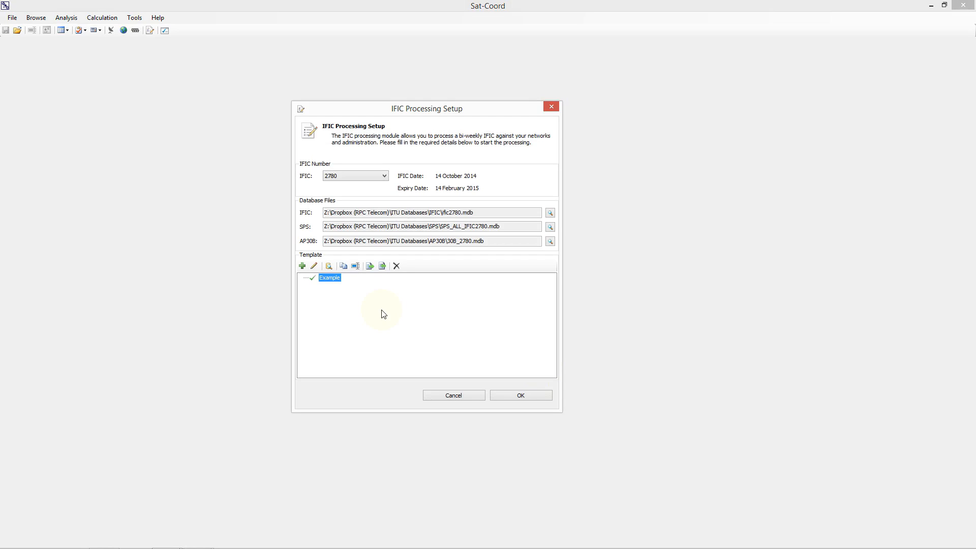
Step: Start the IFIC processing and open the publication document of the NSS-BSS 95E notice
left_click(525, 396)
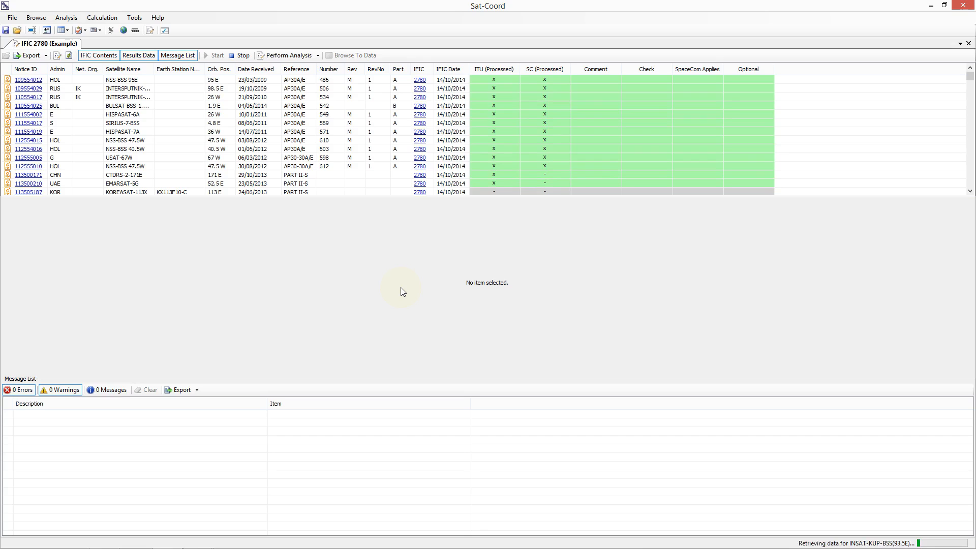
left_click(9, 81)
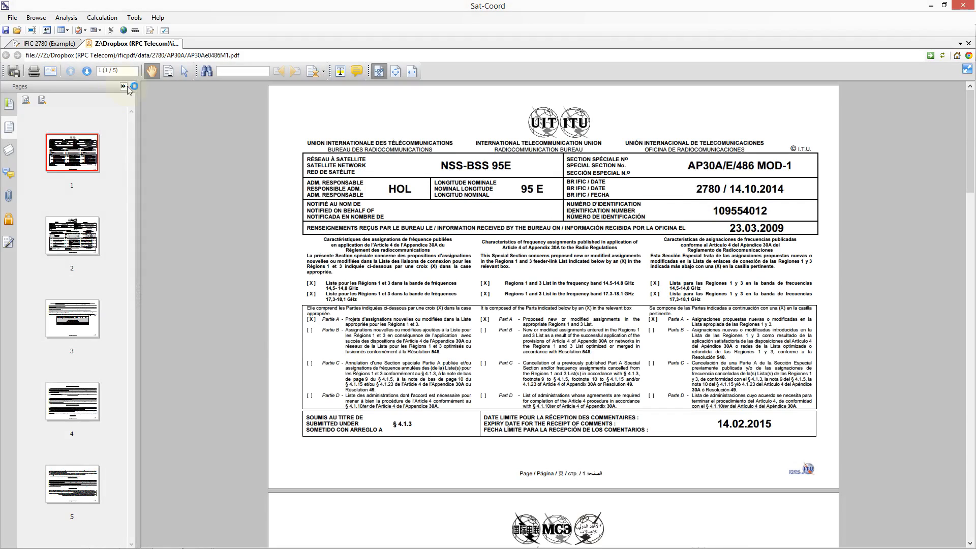
Step: Close the publication document and widen the Description column of the message list
left_click(969, 44)
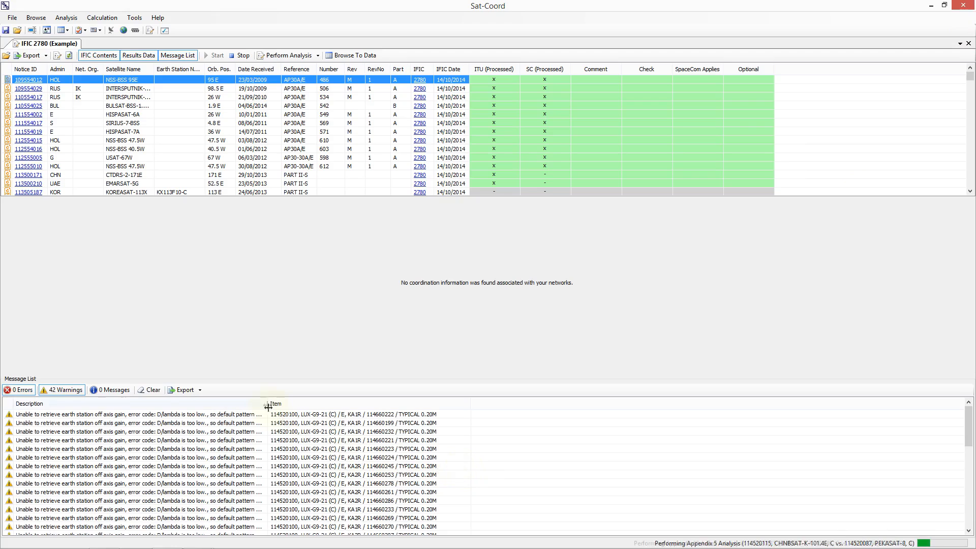
left_click_drag(268, 404, 316, 405)
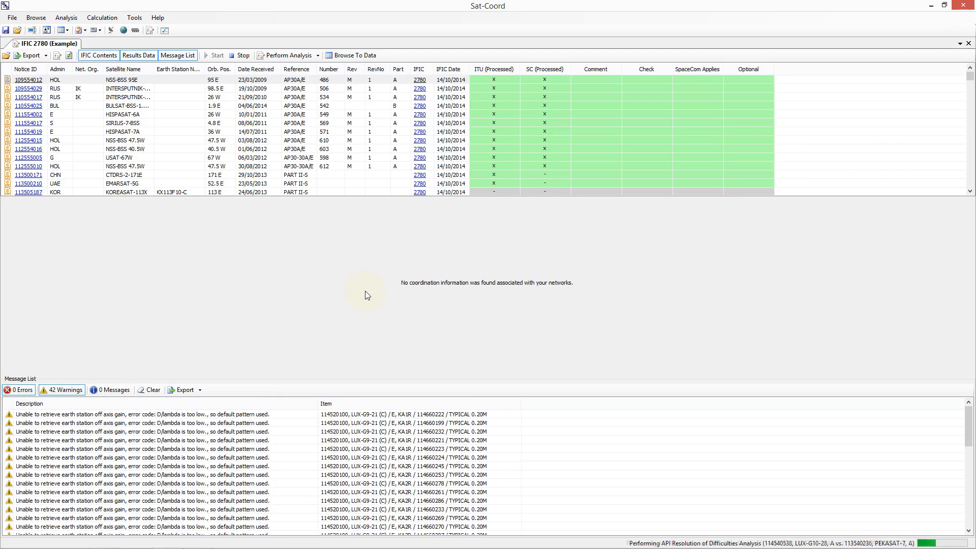
Step: Select the NSS-BSS 95E notice and review the export options and the IFIC processing setup without changing them
left_click(345, 81)
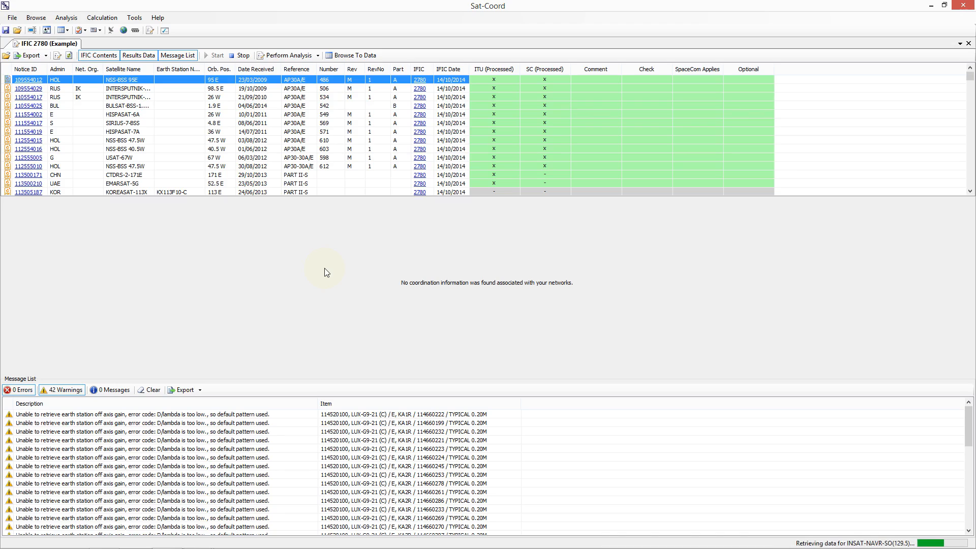
left_click(35, 57)
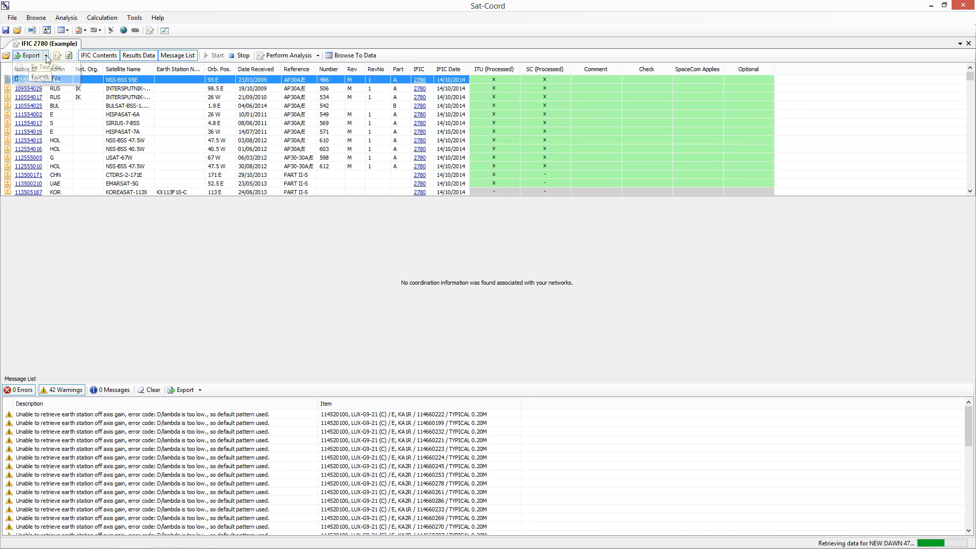
left_click(136, 287)
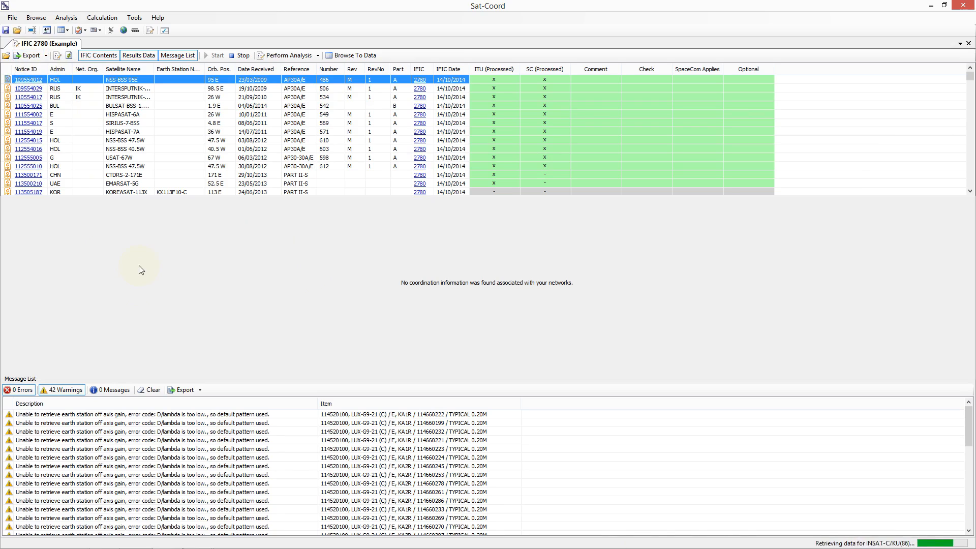
left_click(57, 57)
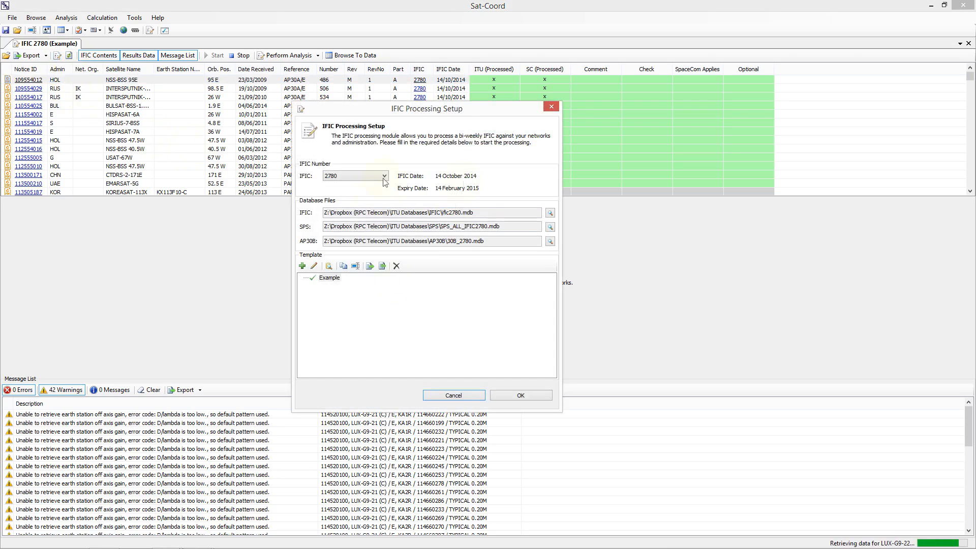
left_click(552, 109)
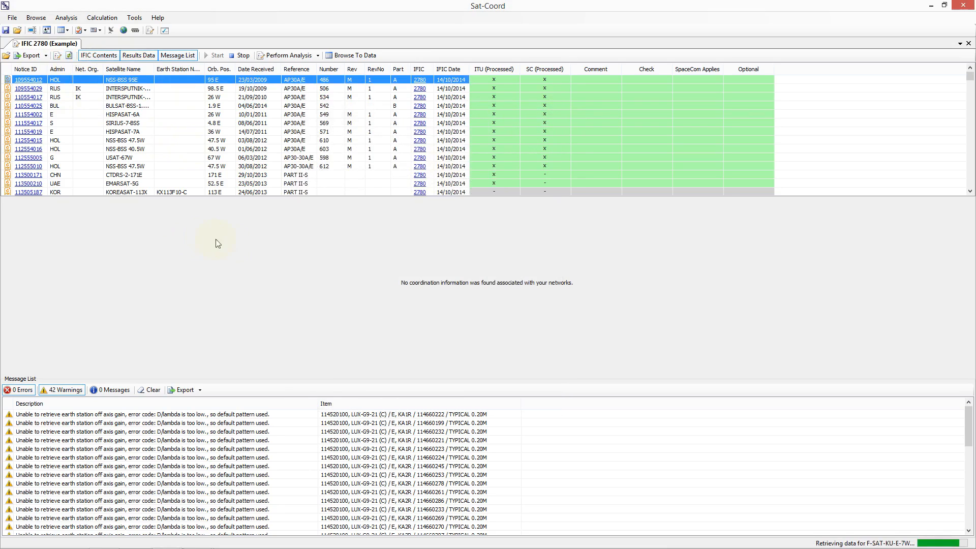
Step: Check the IFIC Contents and Message List panel toggles and the Perform Analysis options
left_click(98, 54)
left_click(98, 54)
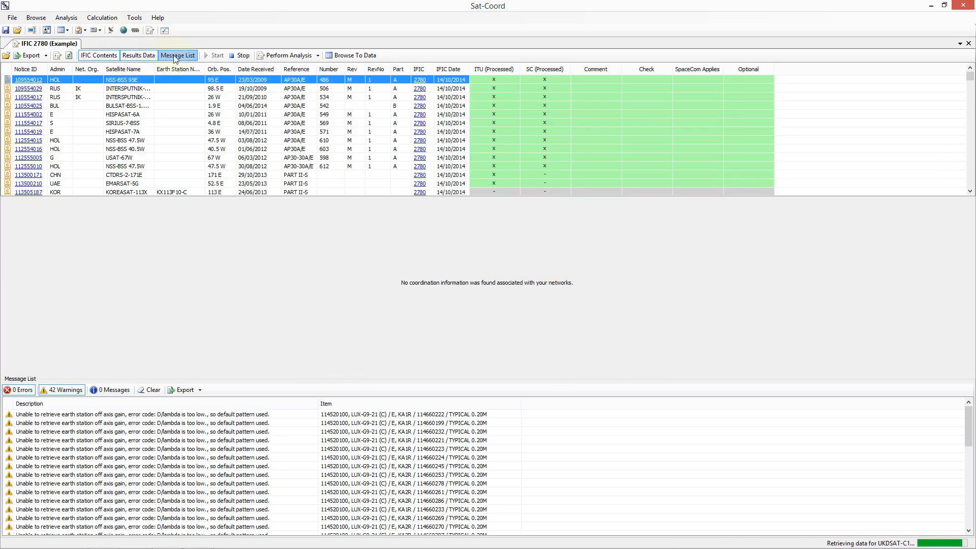
left_click(174, 55)
left_click(172, 55)
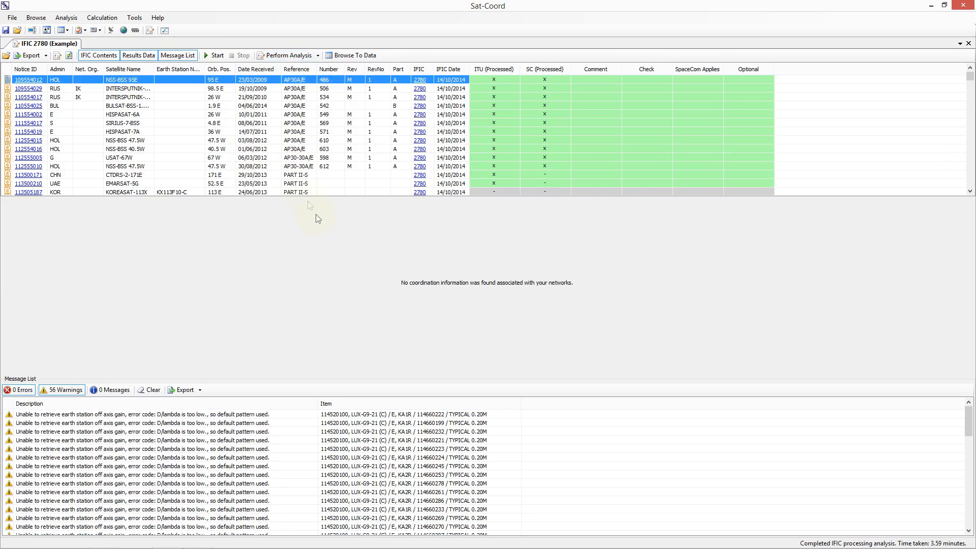
left_click(318, 55)
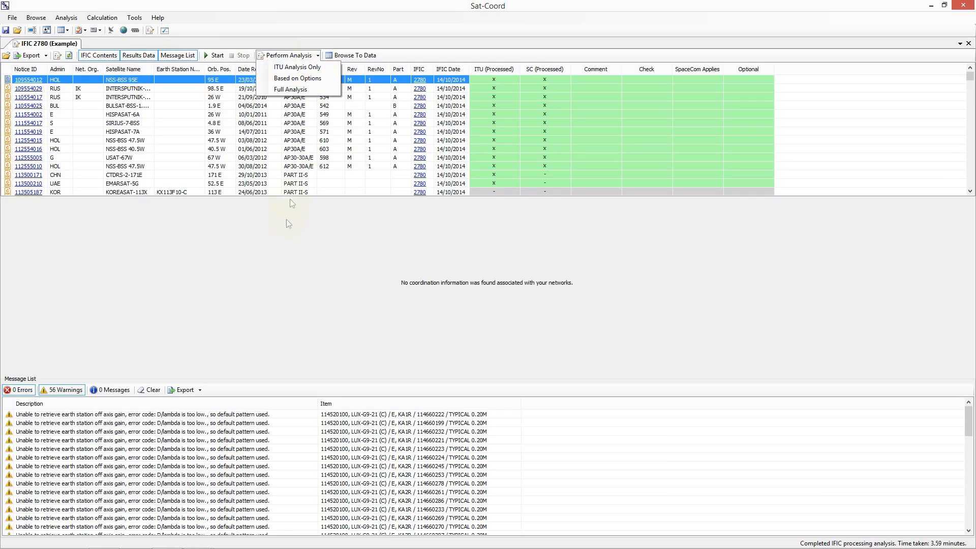
left_click(283, 254)
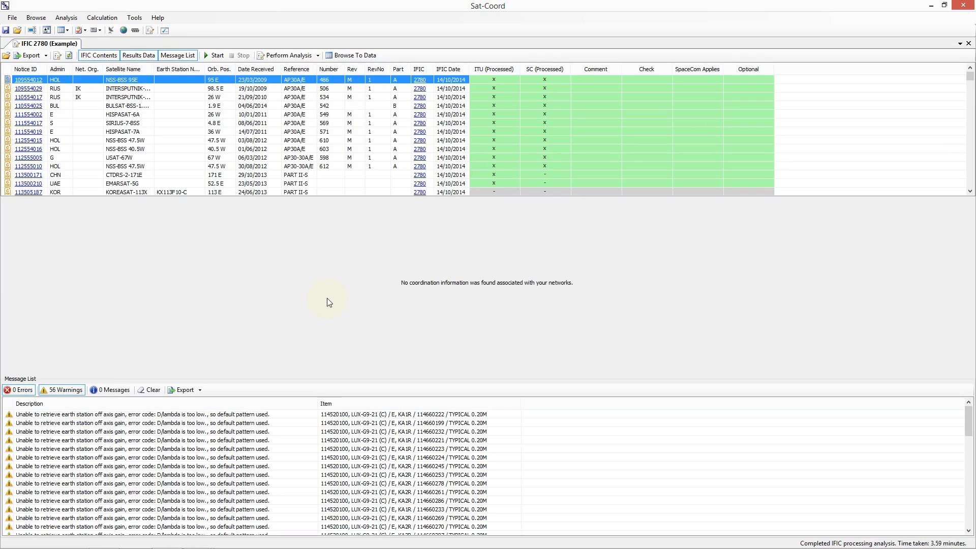
Step: Browse to the NSS-BSS 95E data, add its Freq. Range Merged field to the search, and close the browser
left_click(359, 56)
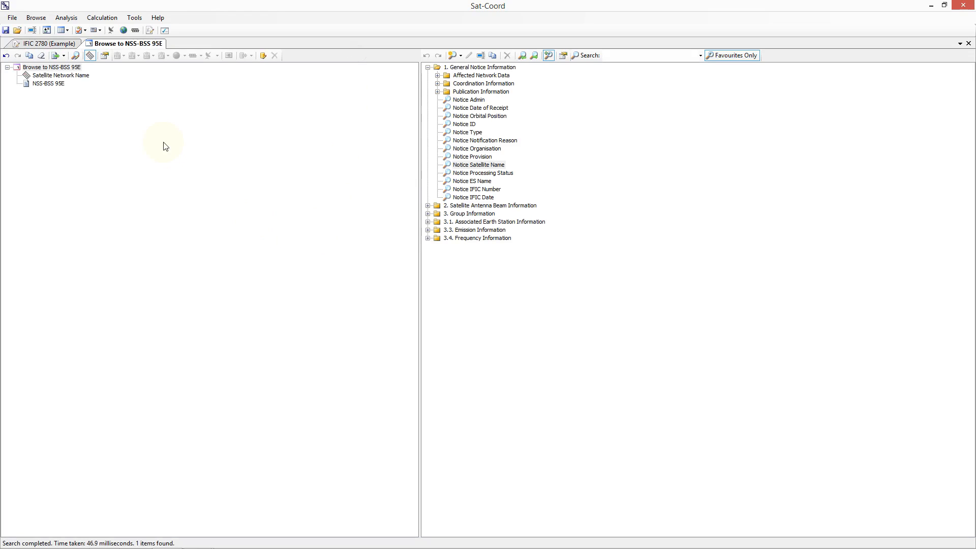
left_click(48, 83)
left_click(428, 238)
double_click(451, 254)
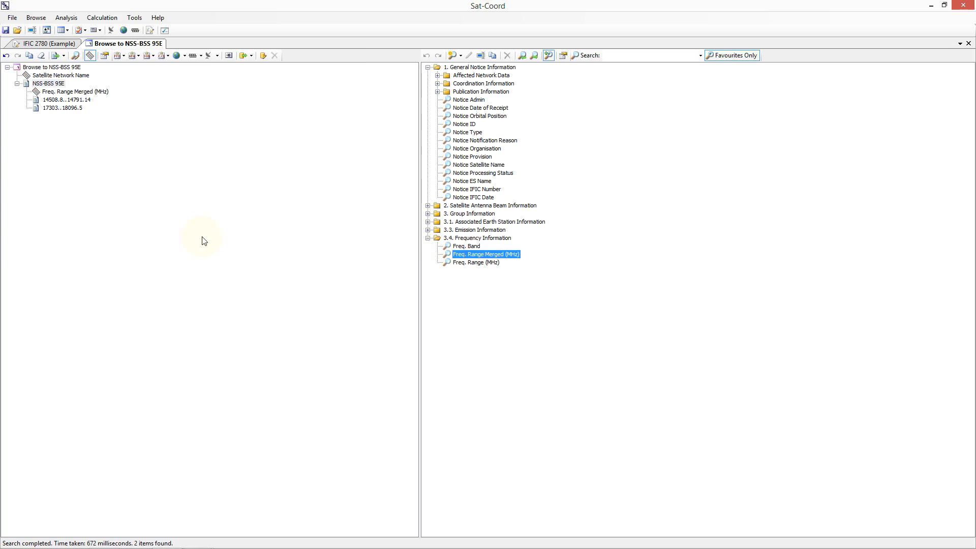
left_click(968, 43)
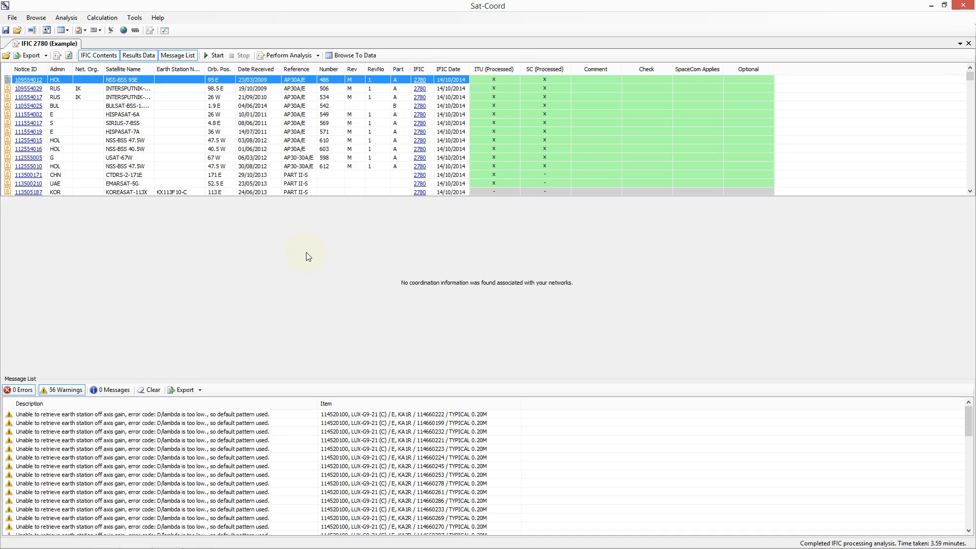
Step: Scroll through the processed notice list and select the MADAR-72.5E notice to show its coordination summary
left_click(970, 192)
left_click(970, 192)
left_click(970, 191)
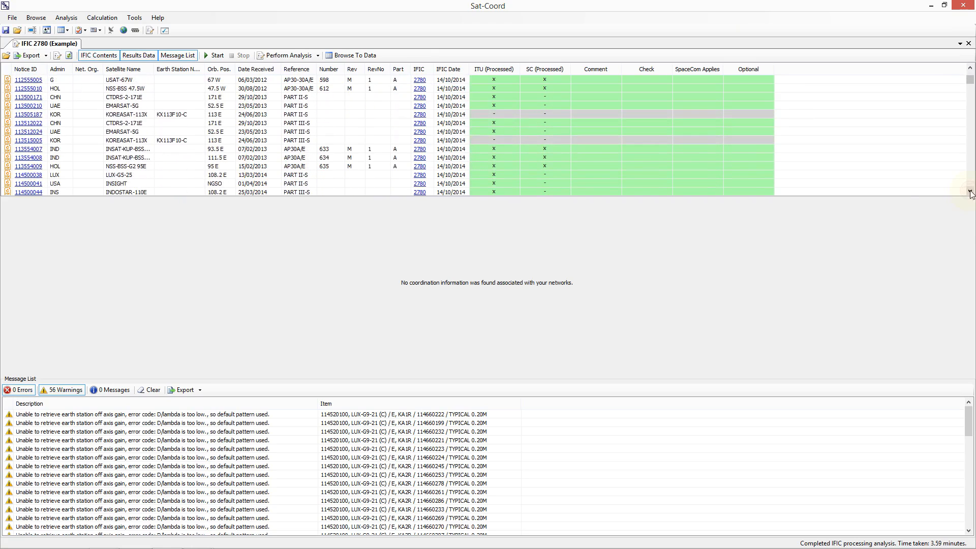
left_click(354, 118)
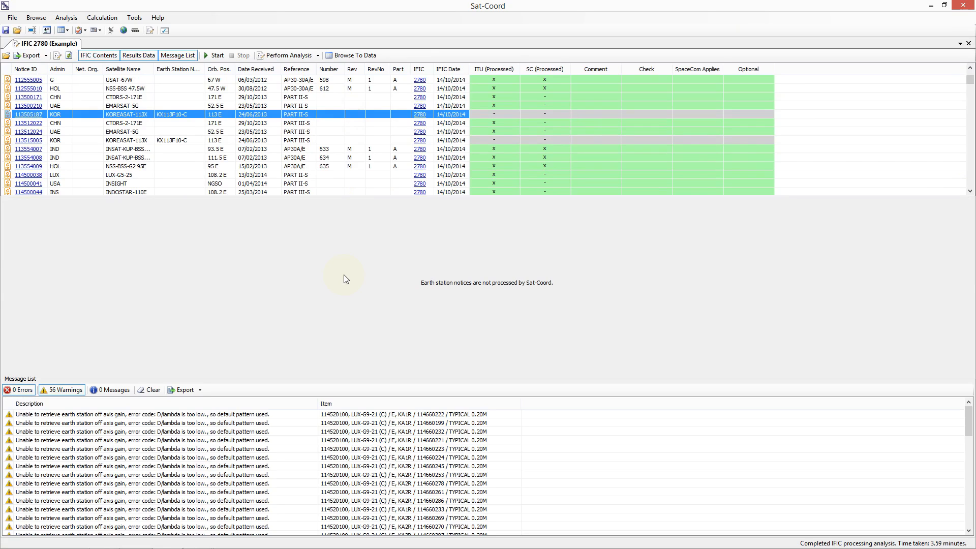
left_click(971, 191)
left_click(973, 191)
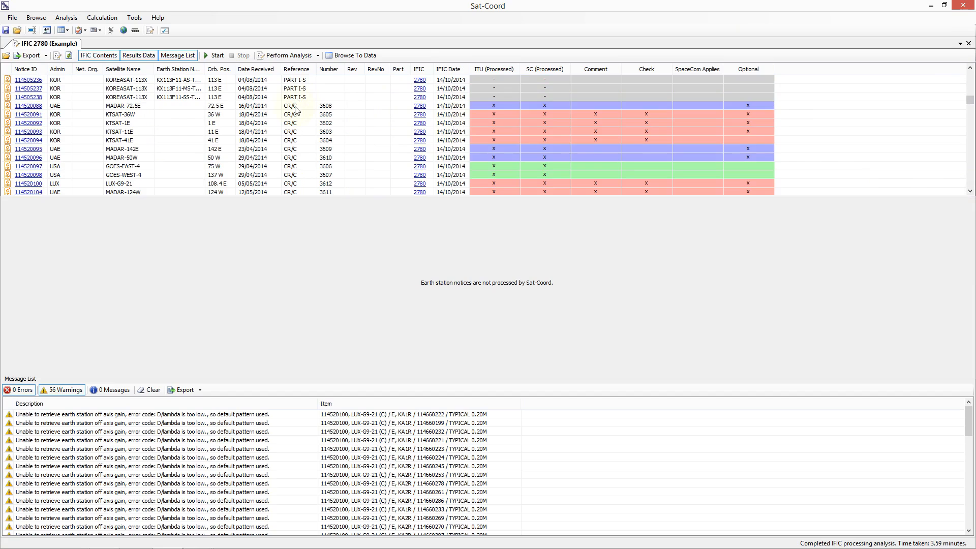
left_click(295, 107)
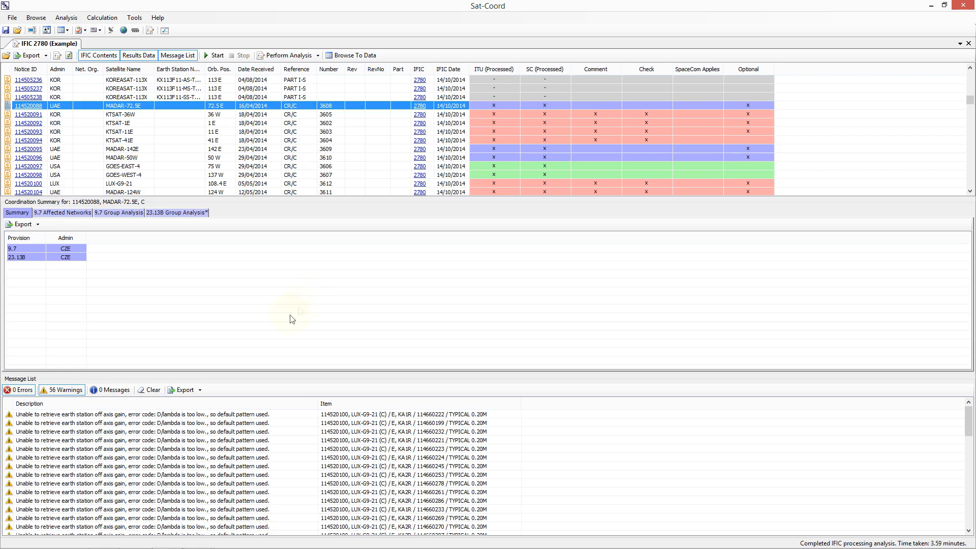
Step: Review the 9.7 and 23.13B provisions and open the detailed results for the affected PEKASAT-10 network
left_click(44, 248)
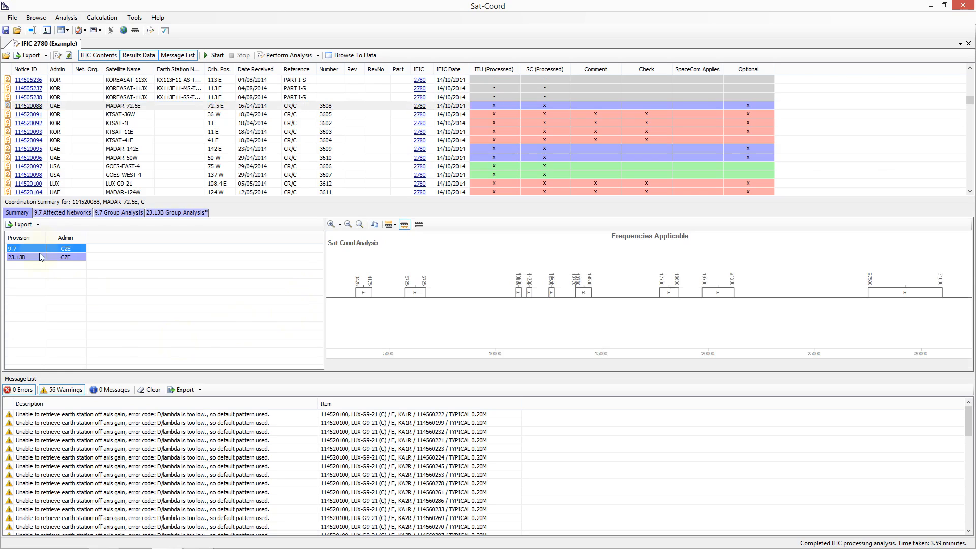
left_click(40, 257)
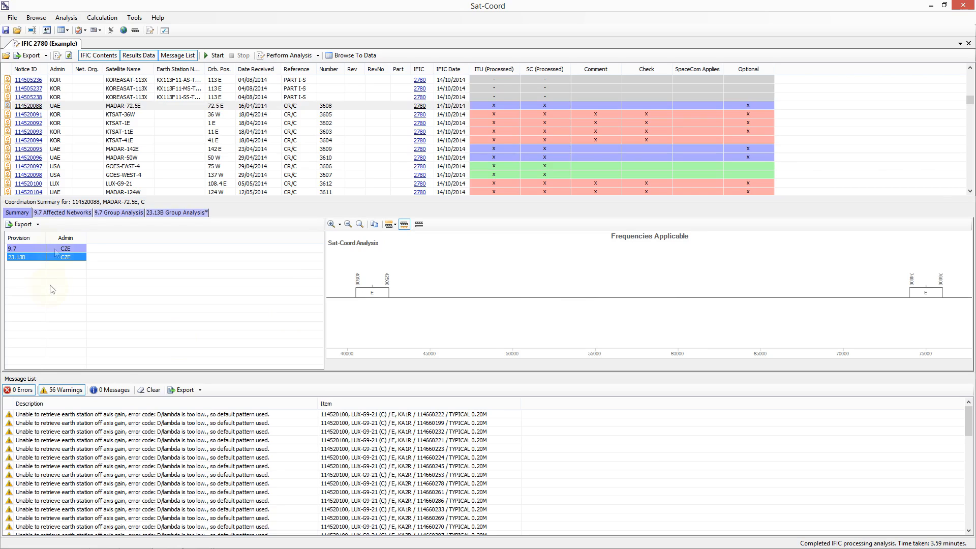
left_click(69, 212)
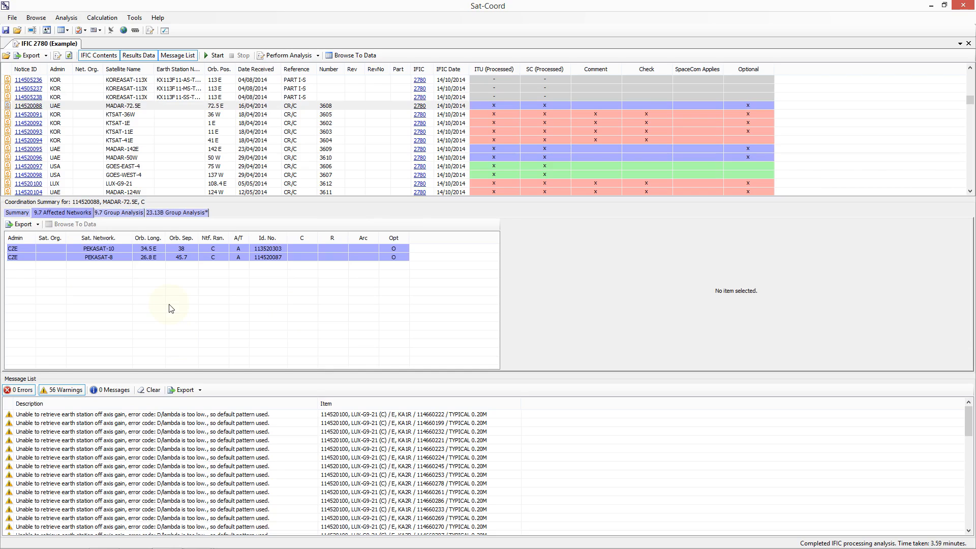
double_click(156, 252)
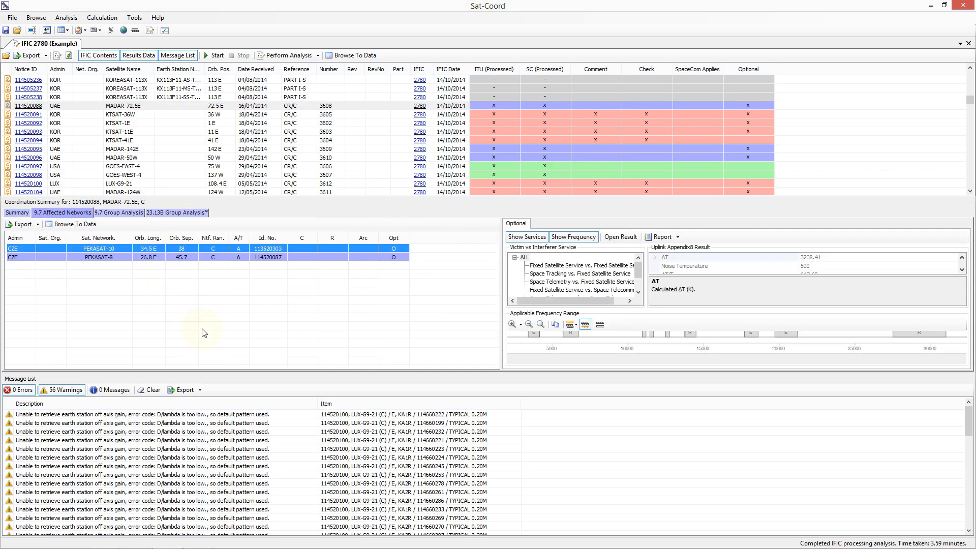
Step: Hide the message list and open the Appendix 8 uplink calculation for PEKASAT-10, then close it
left_click(173, 57)
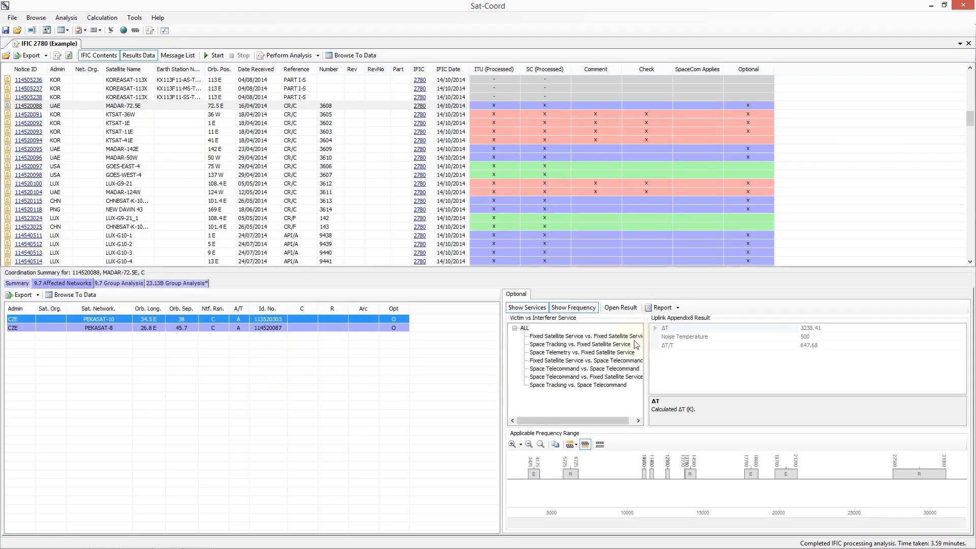
left_click_drag(647, 346, 666, 357)
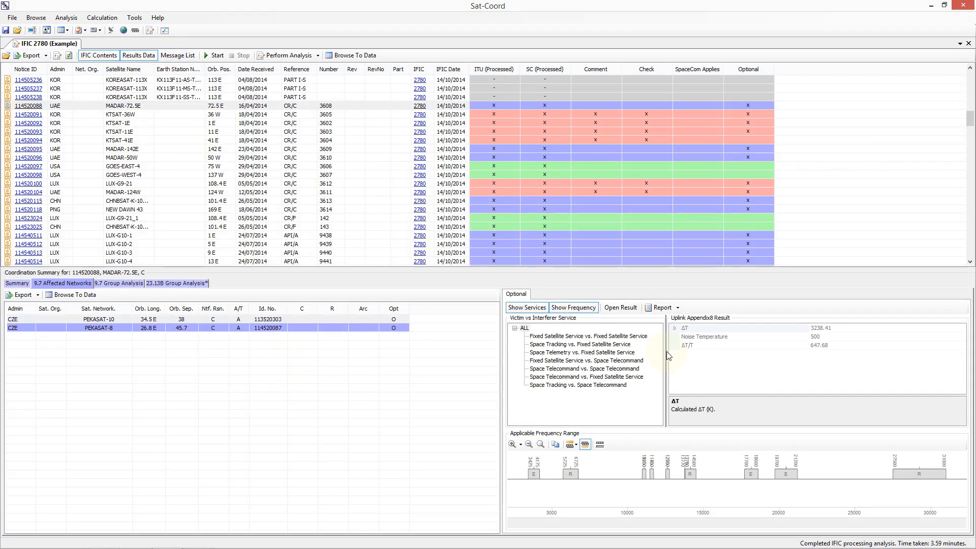
left_click(525, 328)
left_click(630, 308)
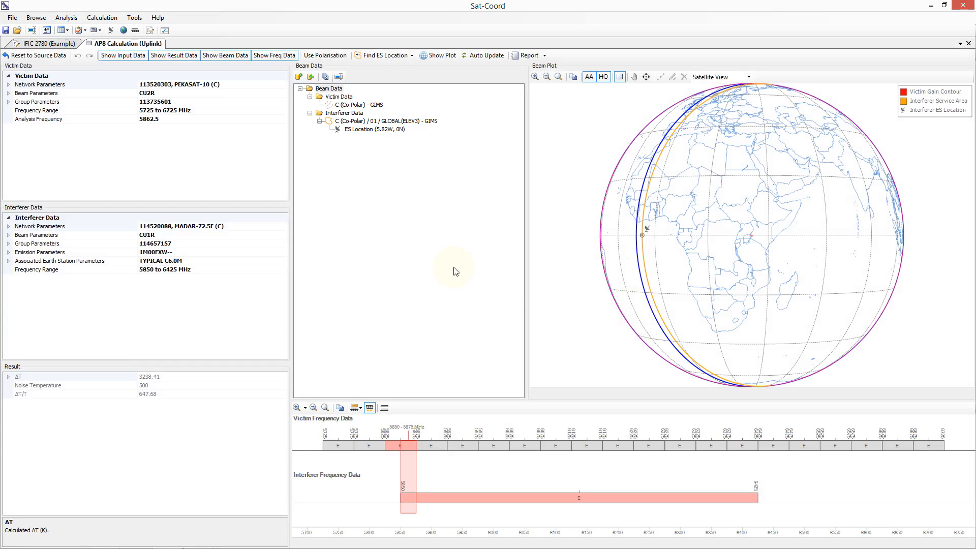
left_click(968, 43)
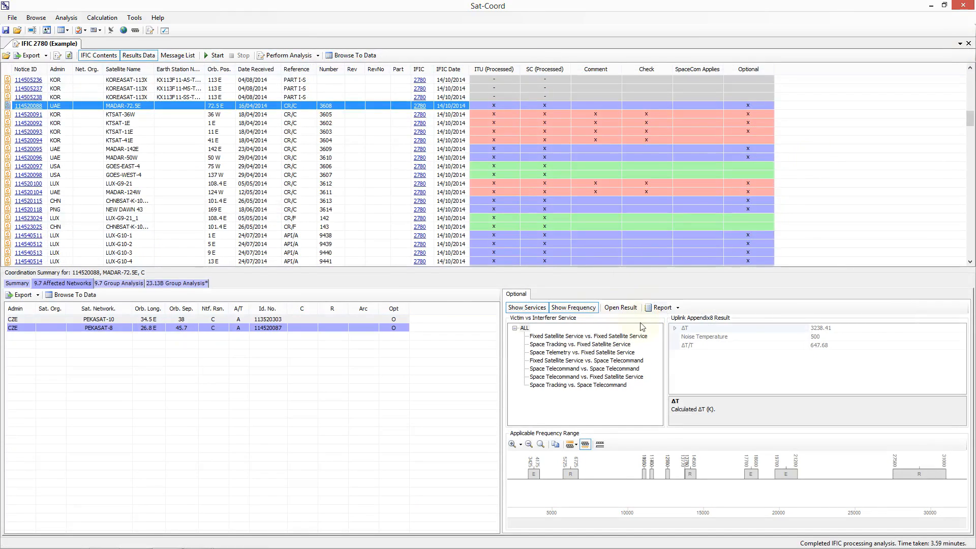
Step: Generate the Appendix 8 uplink analysis report, scroll through it, and close it without saving
left_click(657, 309)
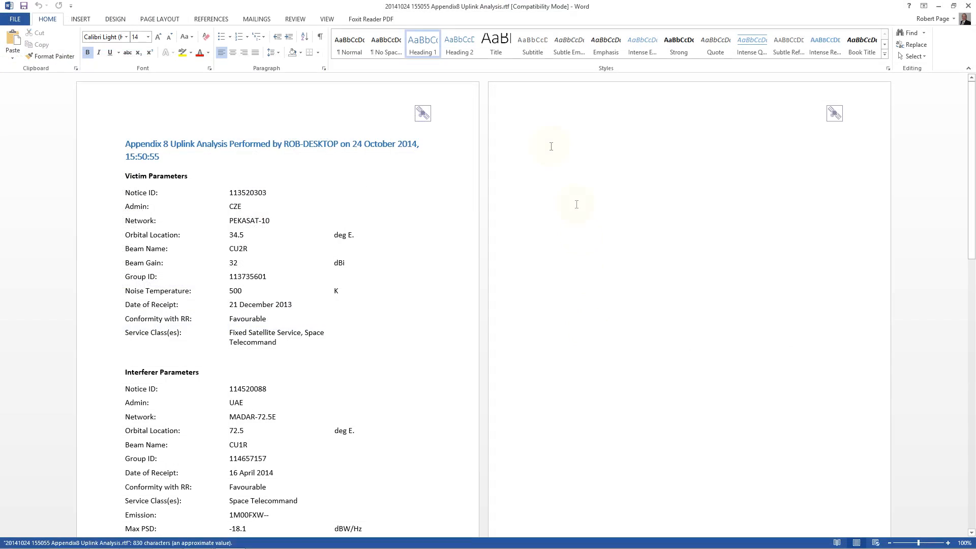
left_click(551, 146)
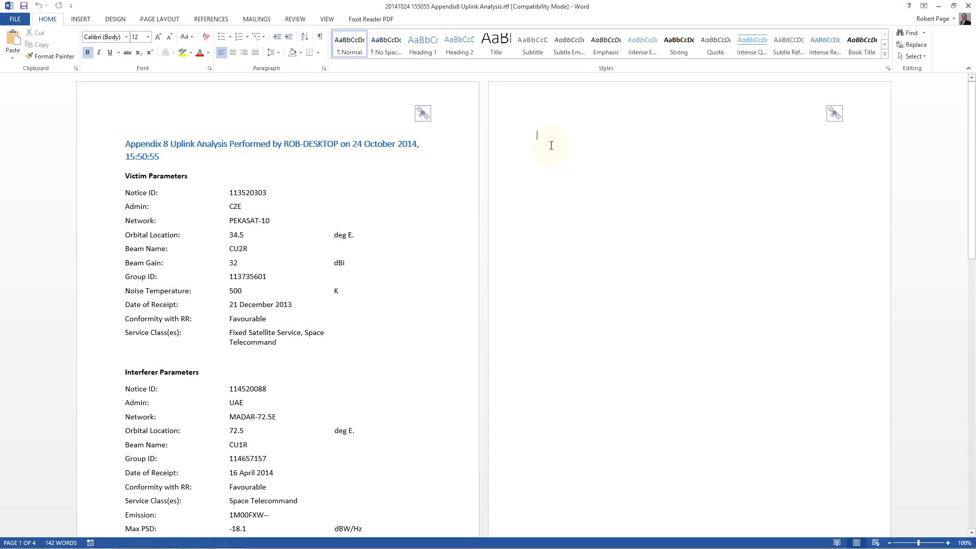
scroll(551, 147, "down", 1)
scroll(541, 224, "down", 5)
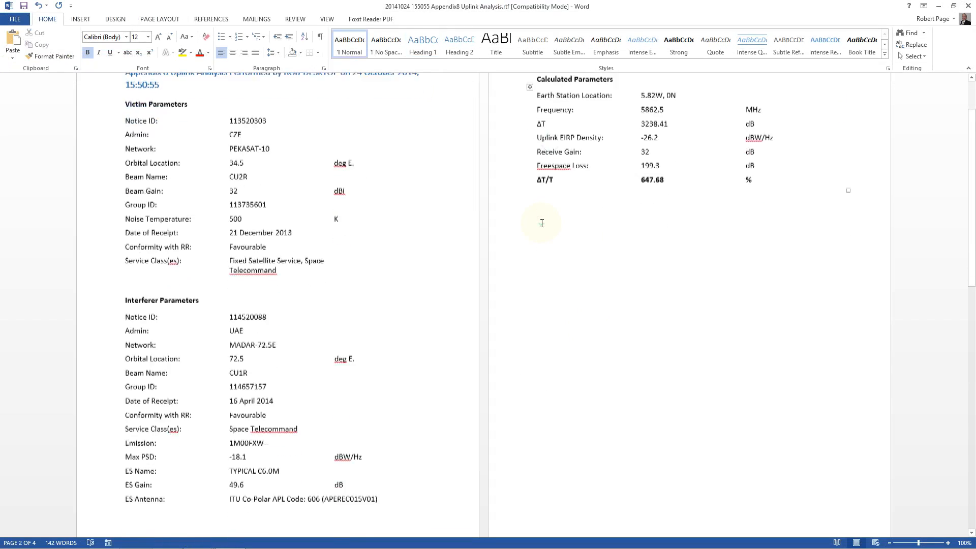
scroll(542, 224, "down", 8)
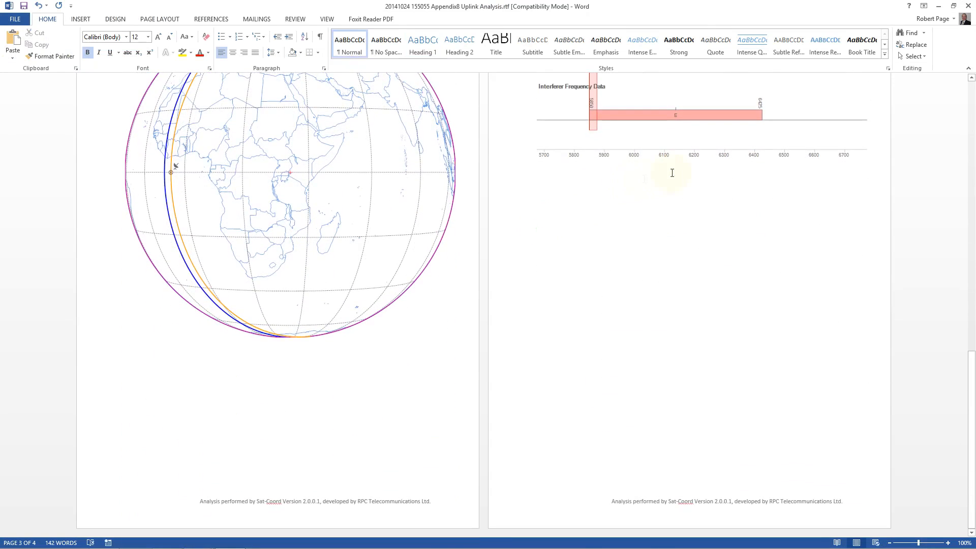
left_click(969, 6)
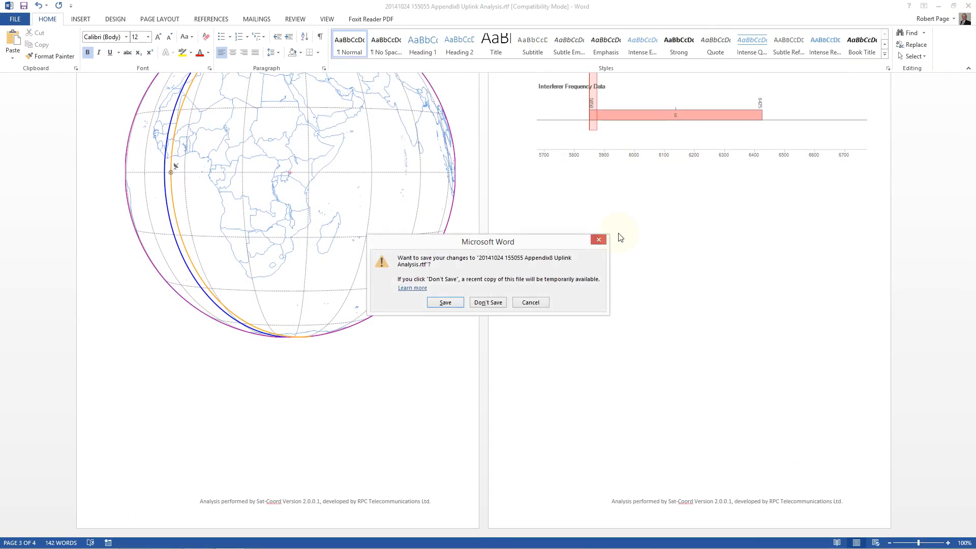
left_click(487, 303)
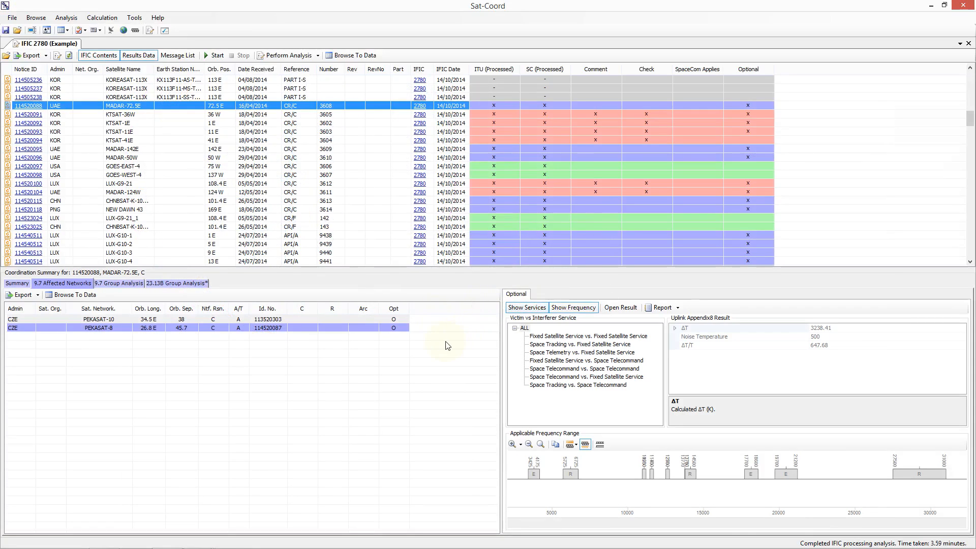
Step: View the Fixed Satellite Service vs Fixed Satellite Service case, then the 9.7 group analysis for the first CMD uplink group
left_click(586, 337)
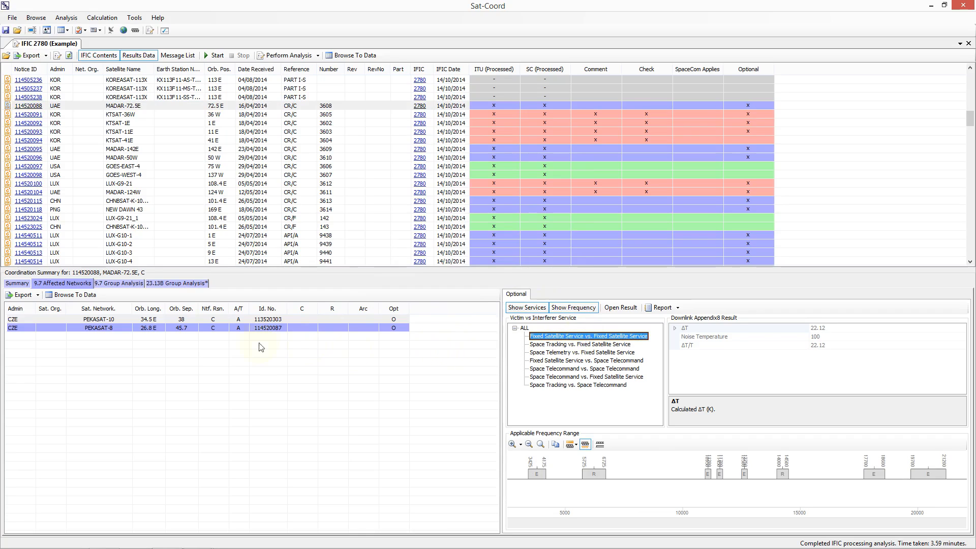
left_click(119, 284)
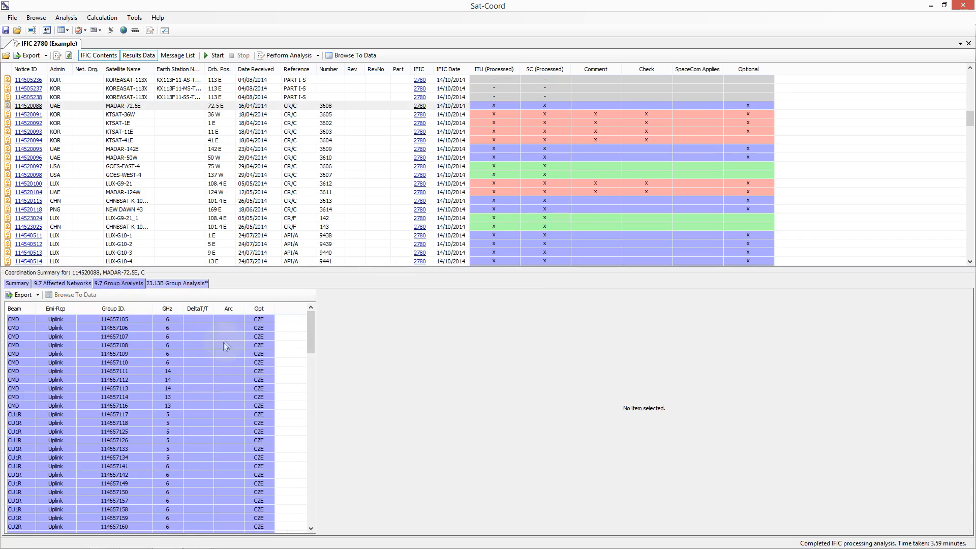
left_click(84, 321)
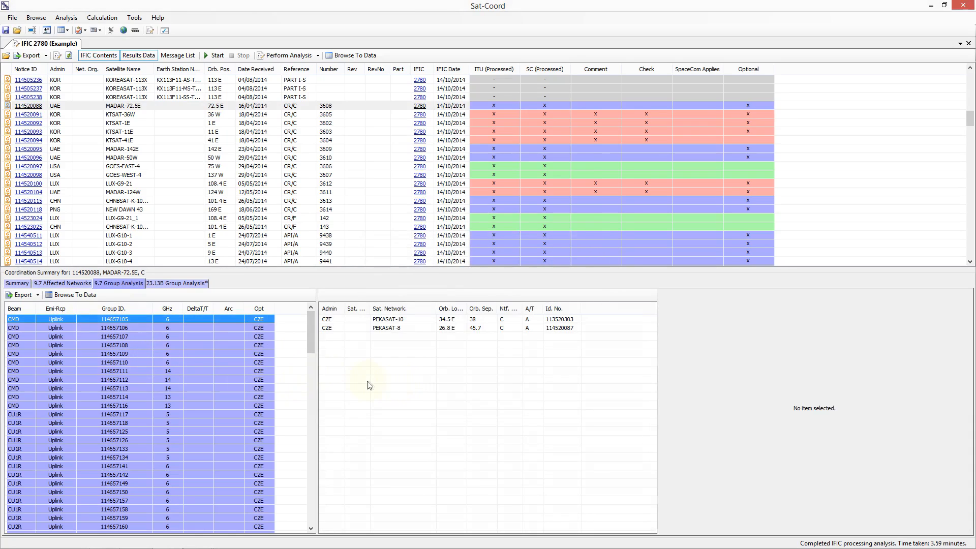
Step: Widen the group analysis panes and open the Appendix 8 result for PEKASAT-10 in the 9.7 group analysis
left_click_drag(316, 376, 296, 380)
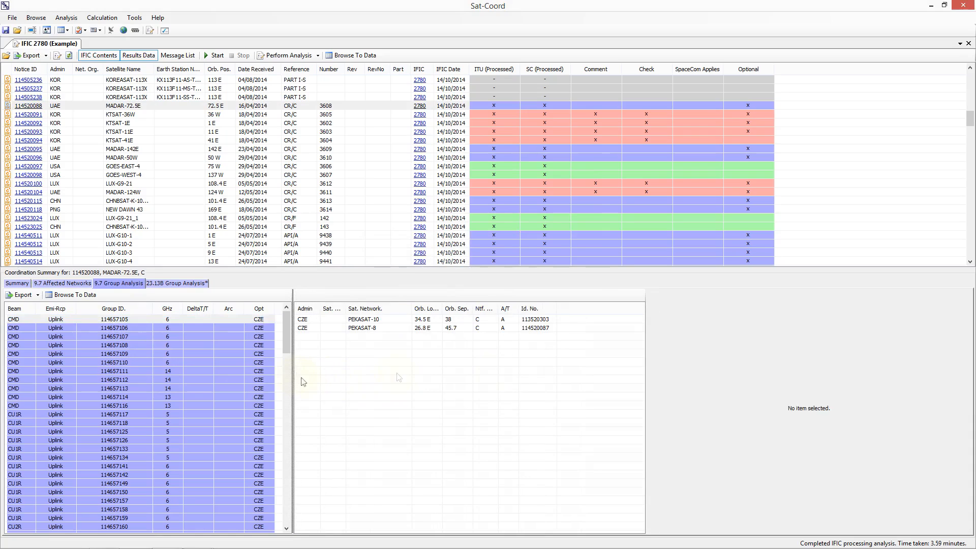
left_click_drag(644, 374, 573, 377)
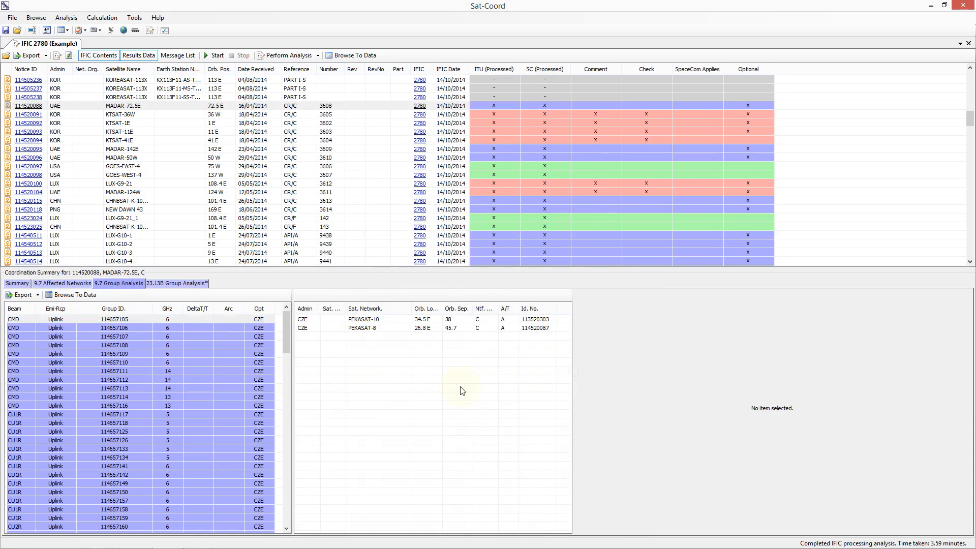
double_click(379, 319)
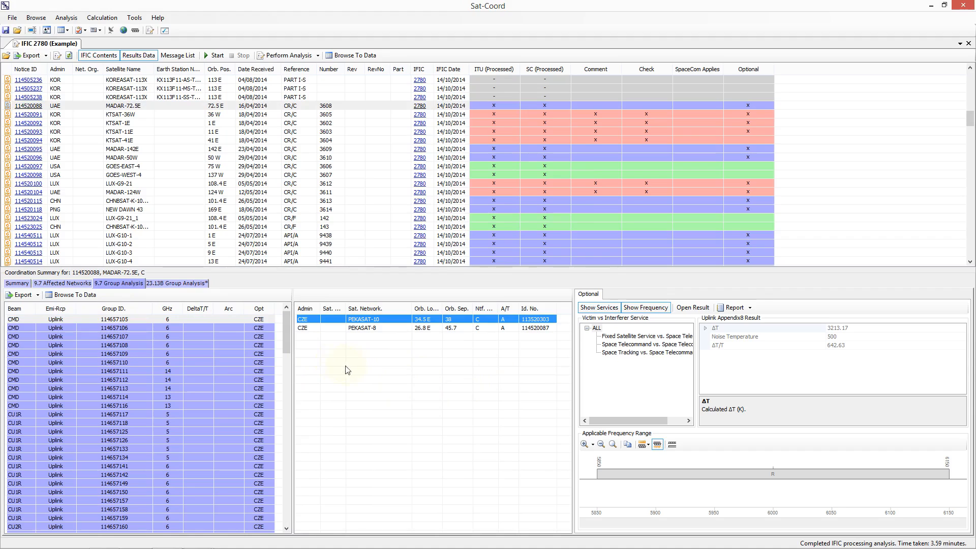
Step: Open the 23.13B group analysis for the first E1DR downlink group and zoom the service area map onto Europe
left_click(152, 285)
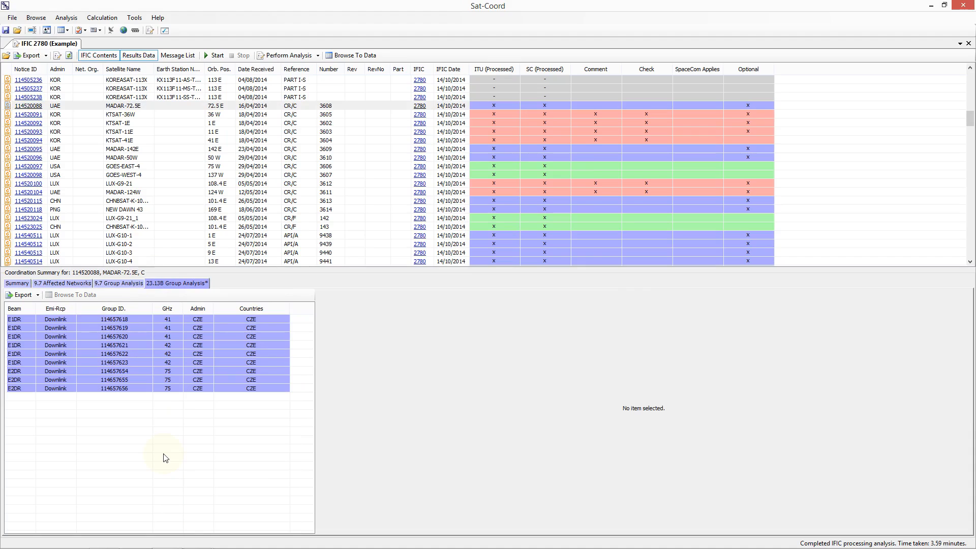
left_click(132, 319)
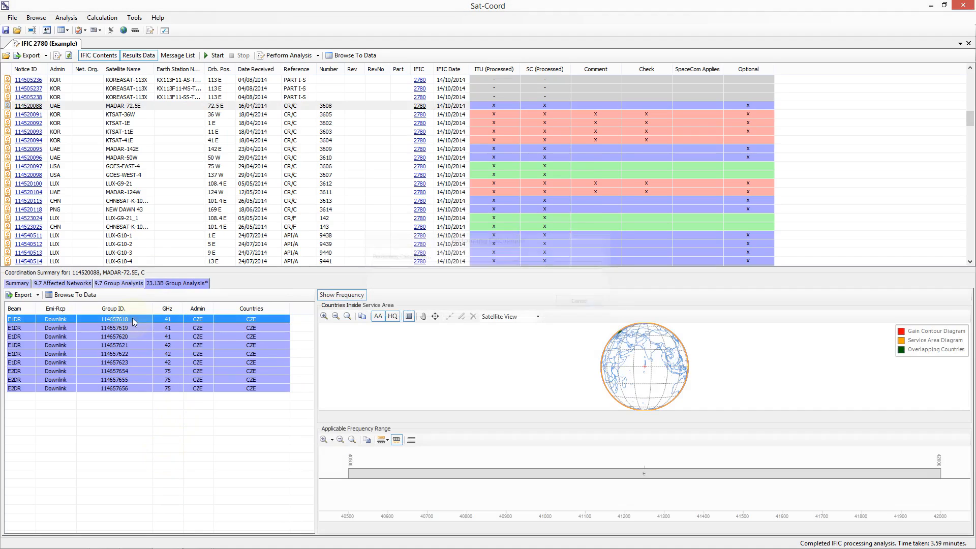
left_click(499, 329)
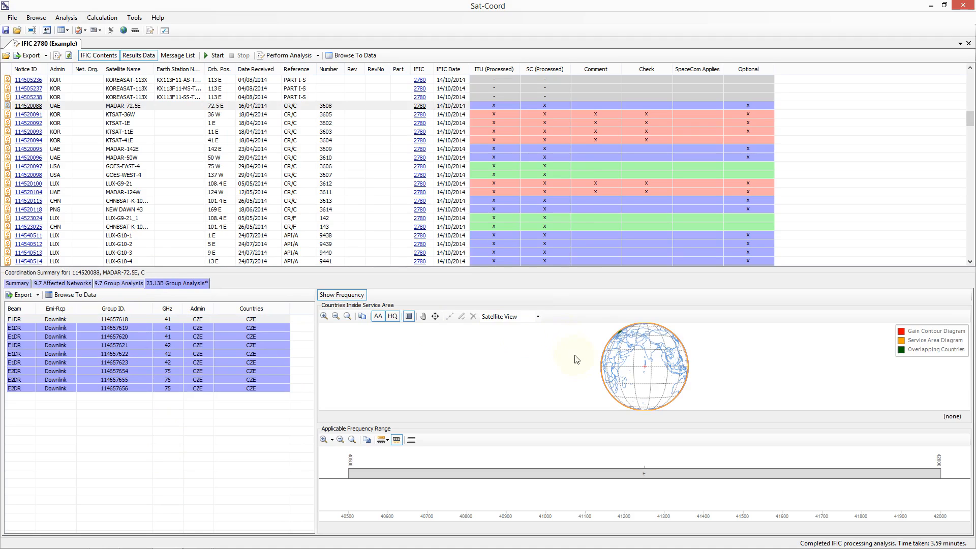
scroll(583, 363, "up", 2)
left_click_drag(543, 351, 562, 365)
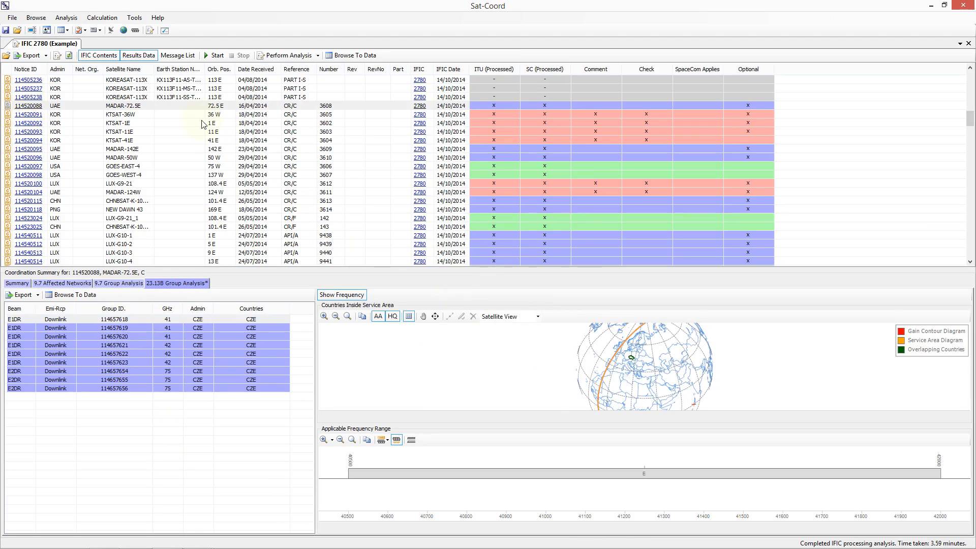
Step: Select KTSAT-36W and inspect its 9.7 summary, PEKASAT-10 interference results and the RA1R 9.7 group analysis
left_click(133, 114)
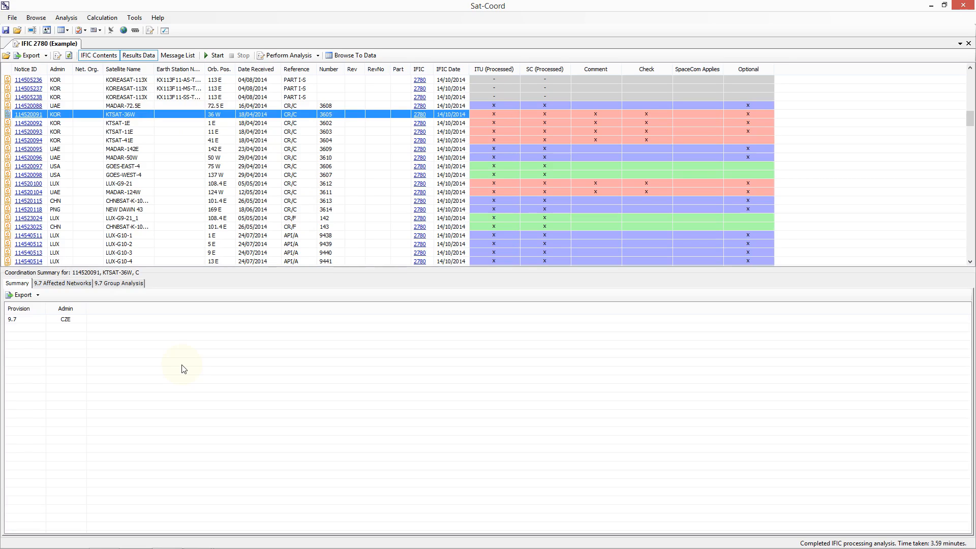
left_click(47, 318)
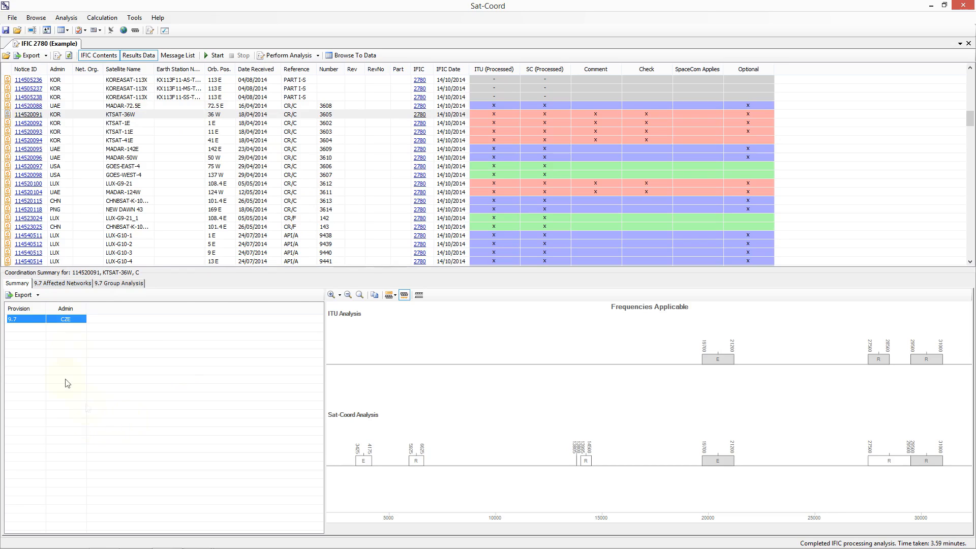
left_click(76, 283)
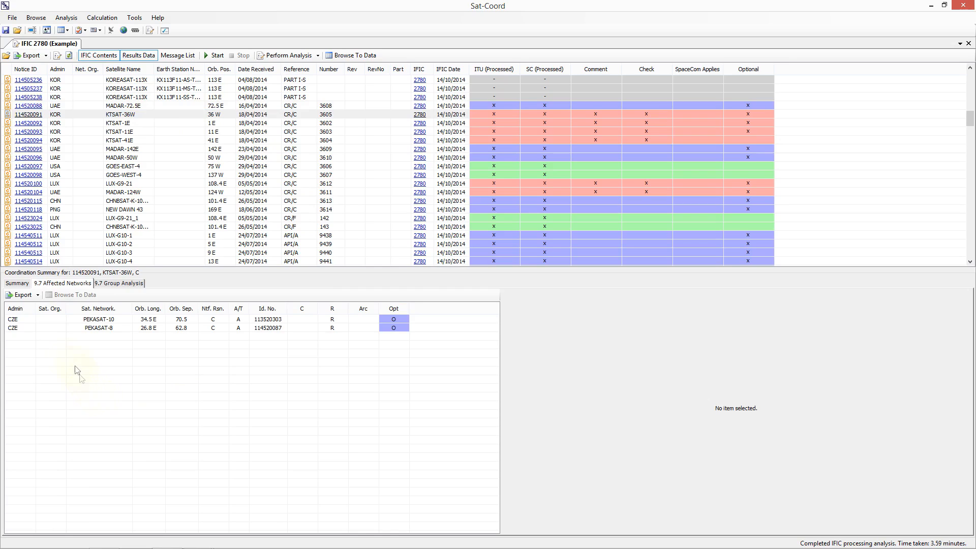
left_click(87, 322)
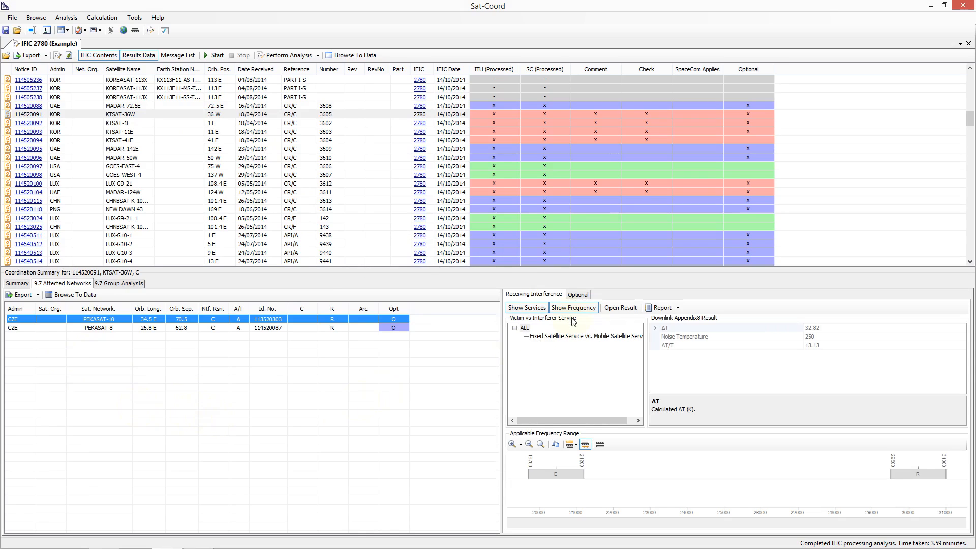
left_click(557, 421)
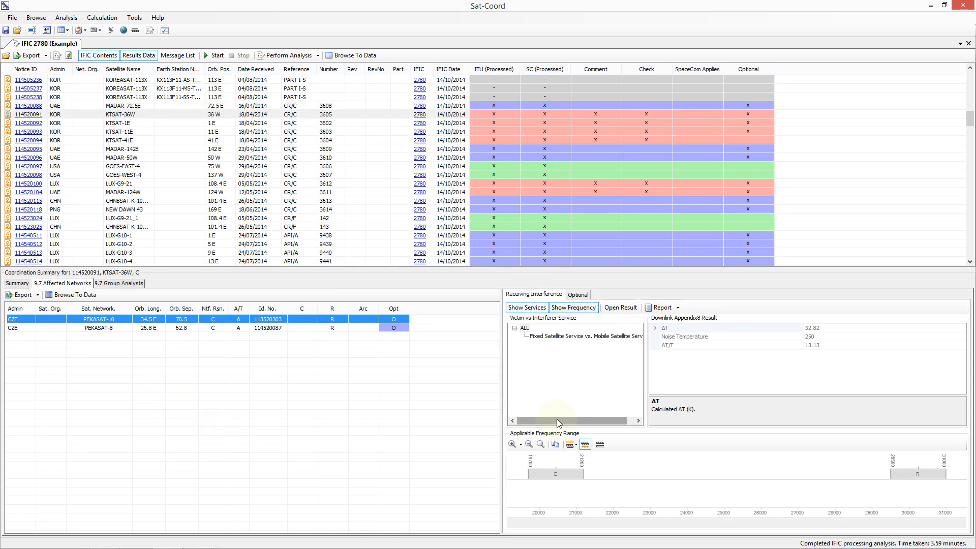
left_click(580, 295)
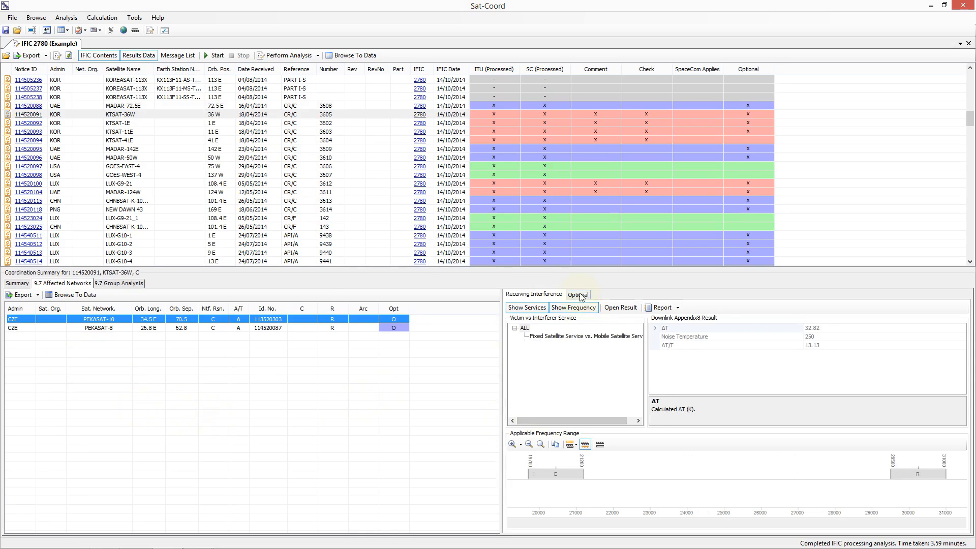
left_click(546, 296)
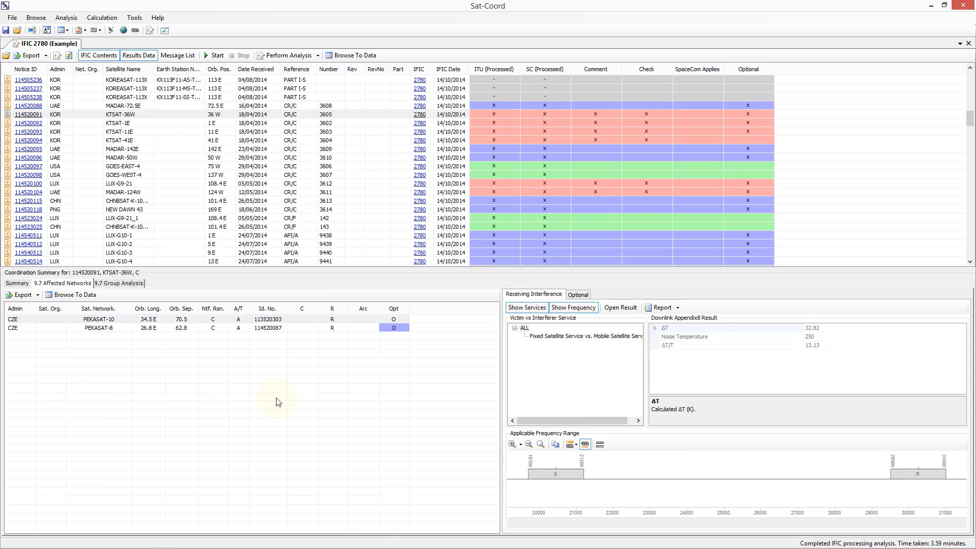
left_click(118, 284)
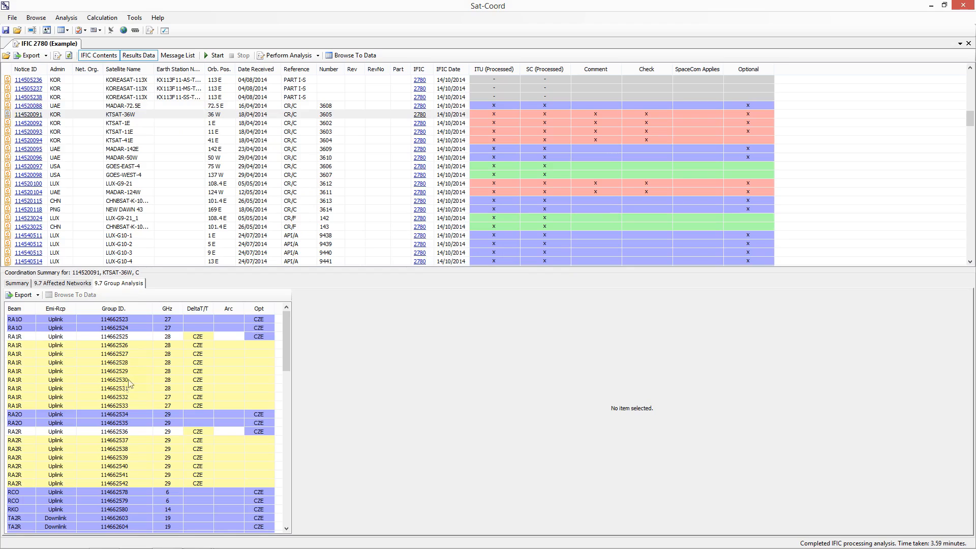
left_click(116, 345)
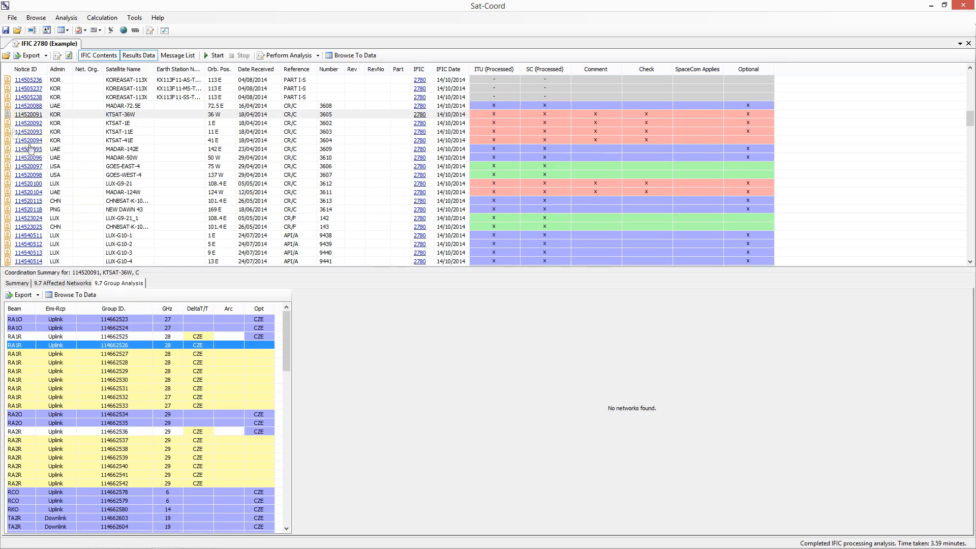
Step: Open the CR/C/3605 special section PDF for KTSAT-36W, scroll through it, and close it
left_click(7, 117)
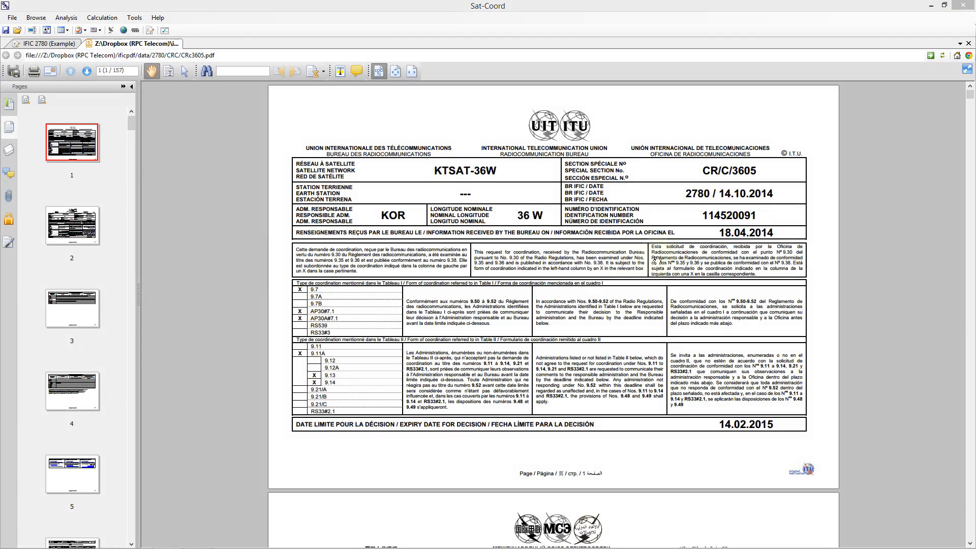
left_click_drag(970, 96, 969, 414)
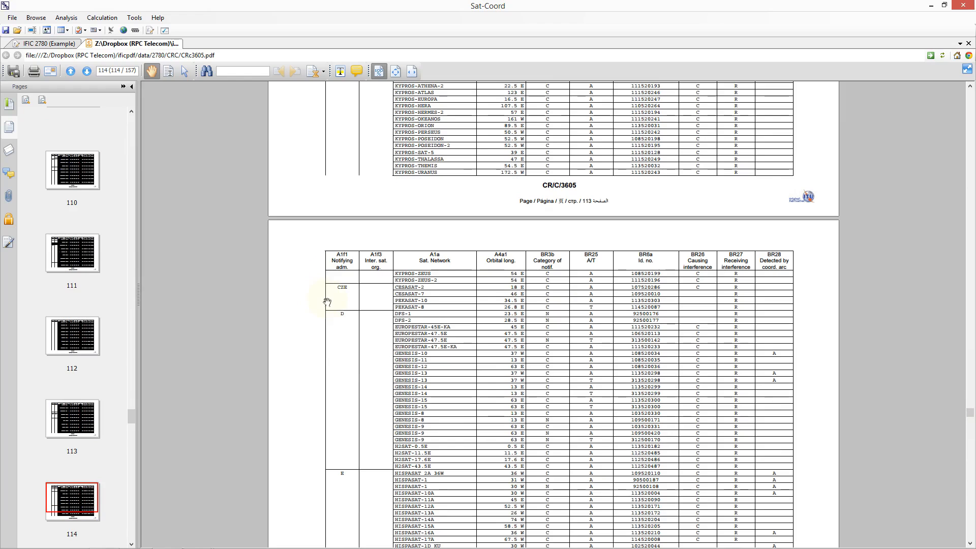
left_click(968, 43)
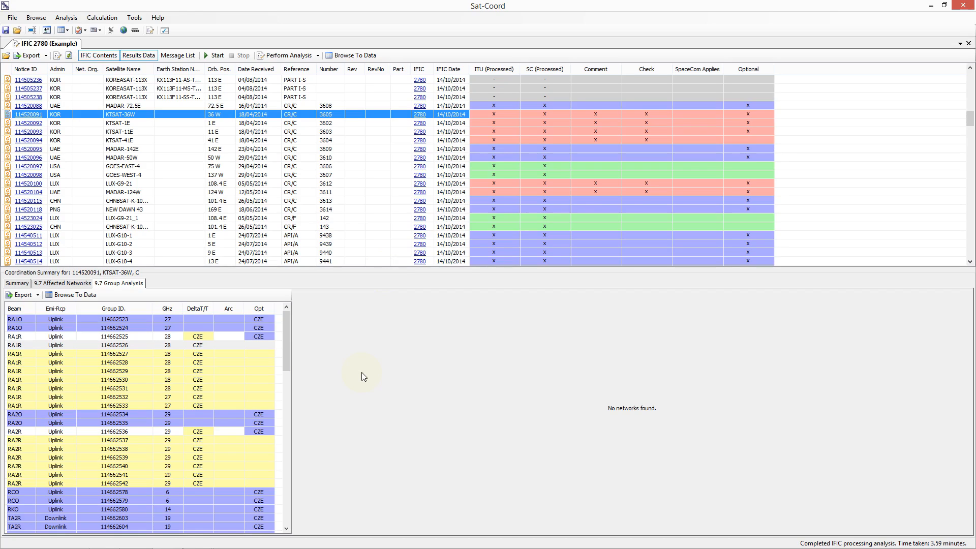
Step: Select KTSAT-1E and open the AP30#7.1 affected network details for CZE14401
left_click(125, 123)
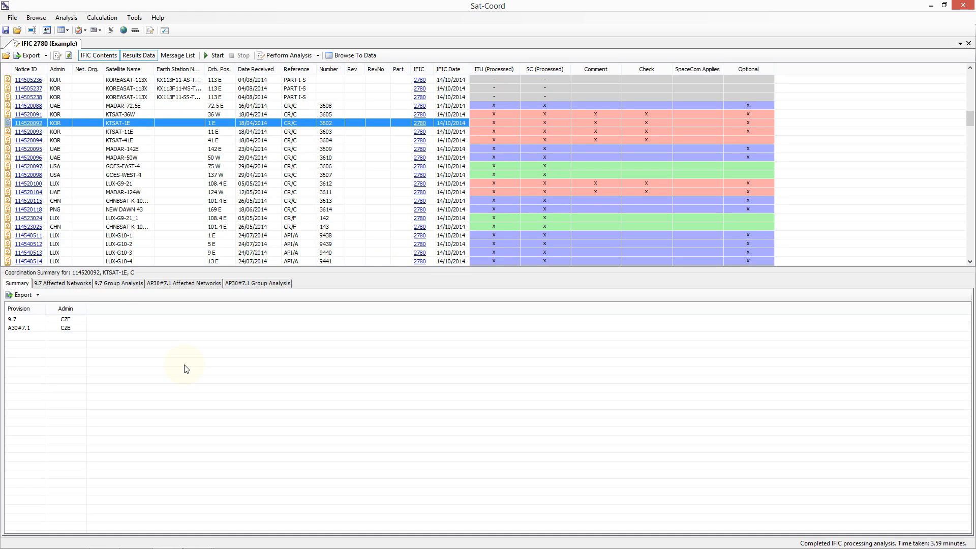
left_click(169, 288)
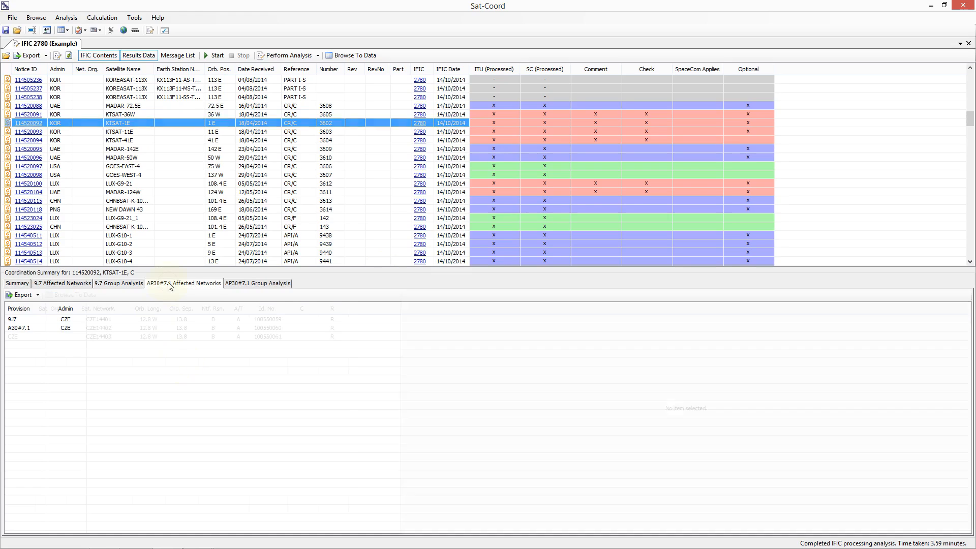
left_click(129, 321)
double_click(129, 322)
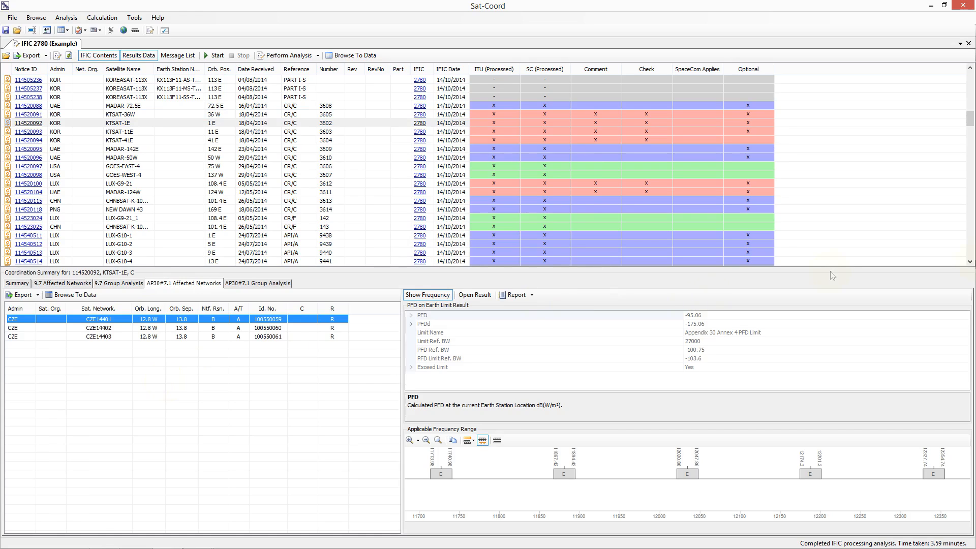
Step: Select LUX-G10-1 and review its 9.5B provision frequencies and affected networks
left_click(972, 261)
left_click(971, 261)
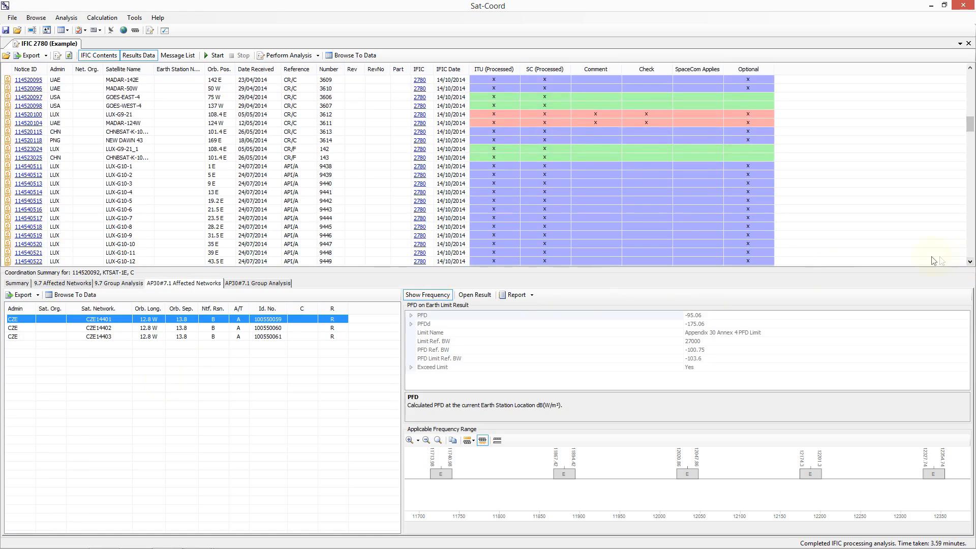
left_click(314, 169)
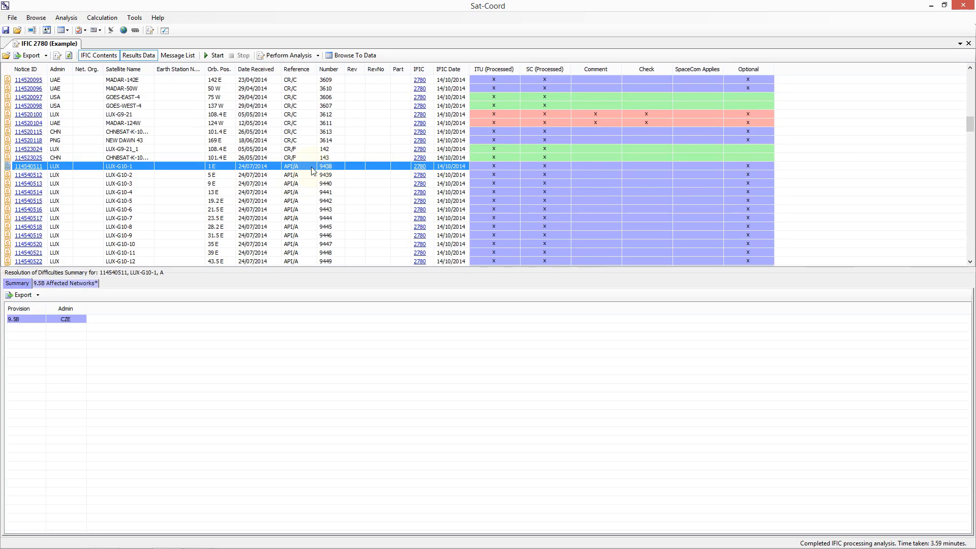
left_click(64, 321)
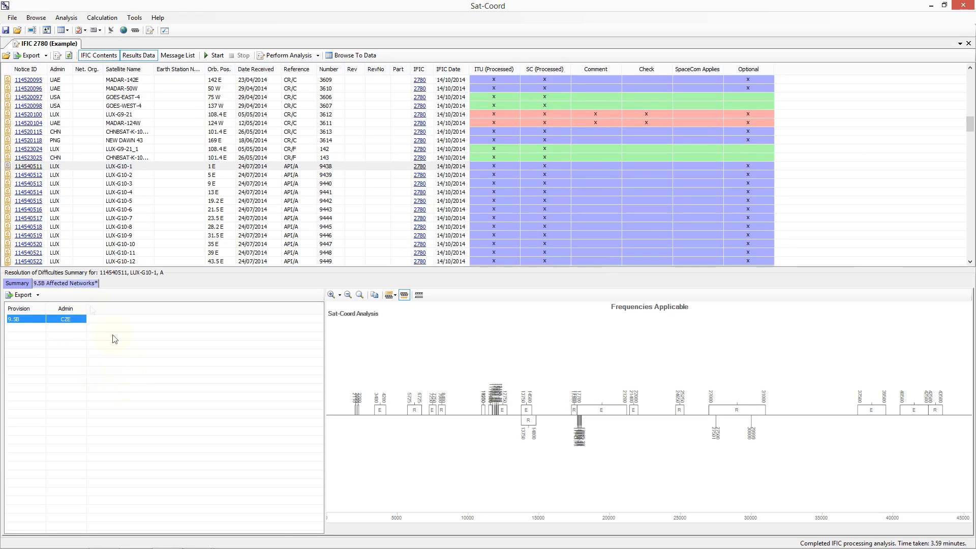
left_click(81, 284)
left_click(93, 319)
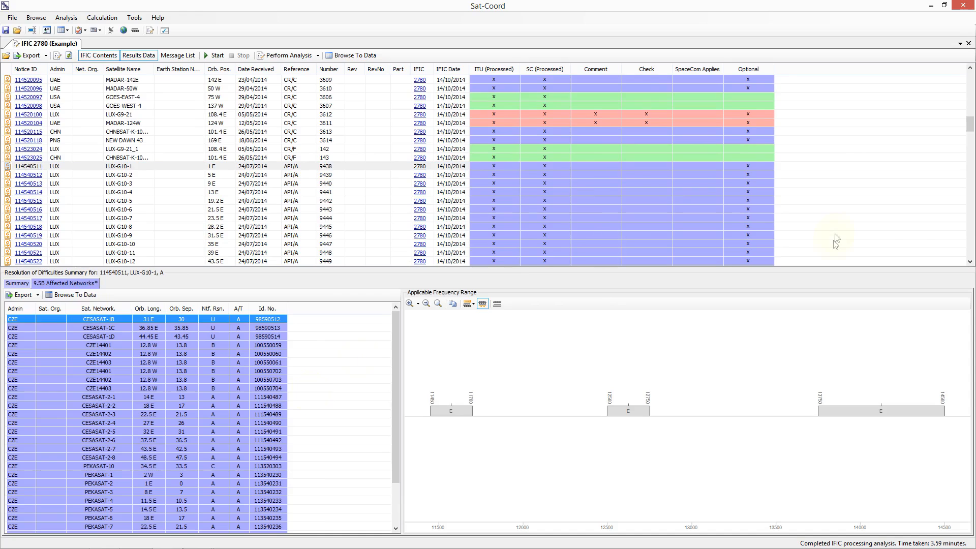
Step: Select NOVASAR-S1 and open its 9.3 provision frequencies and the affected network details for CESASAT-2-1
left_click(970, 262)
left_click_drag(971, 262, 972, 263)
left_click(325, 194)
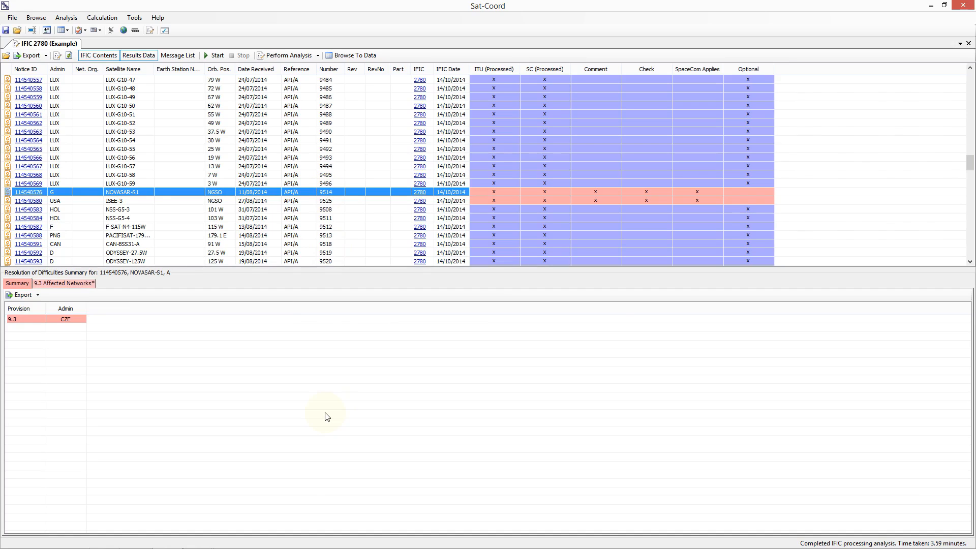
left_click(25, 320)
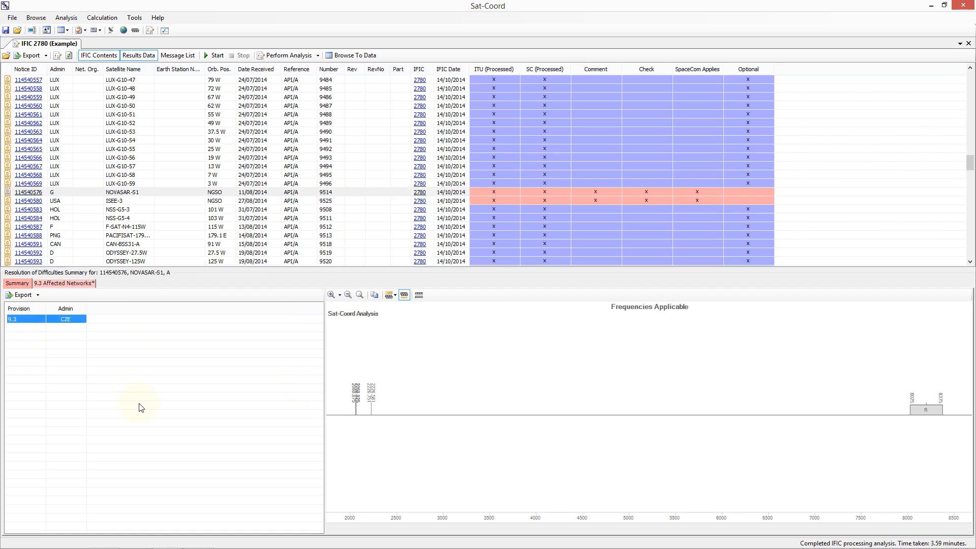
left_click(80, 289)
left_click(92, 319)
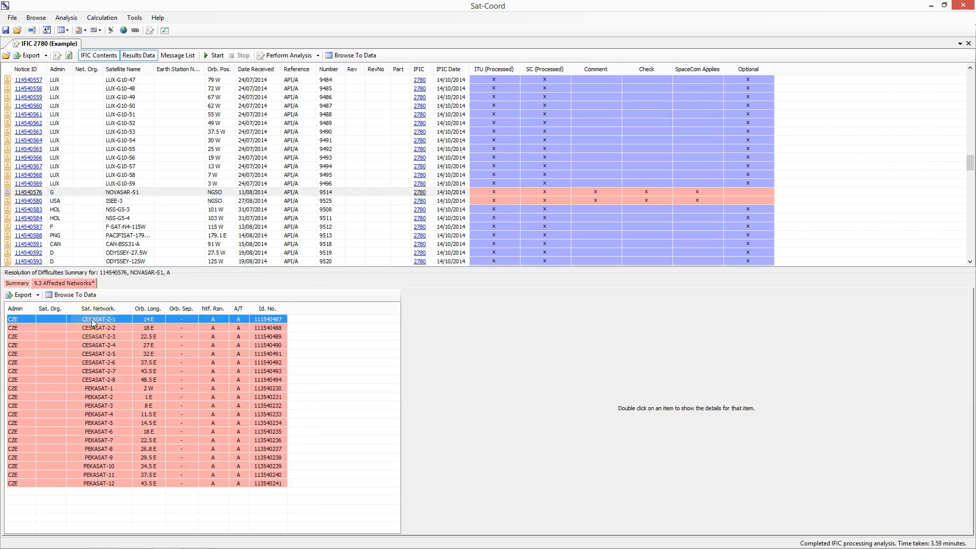
double_click(100, 321)
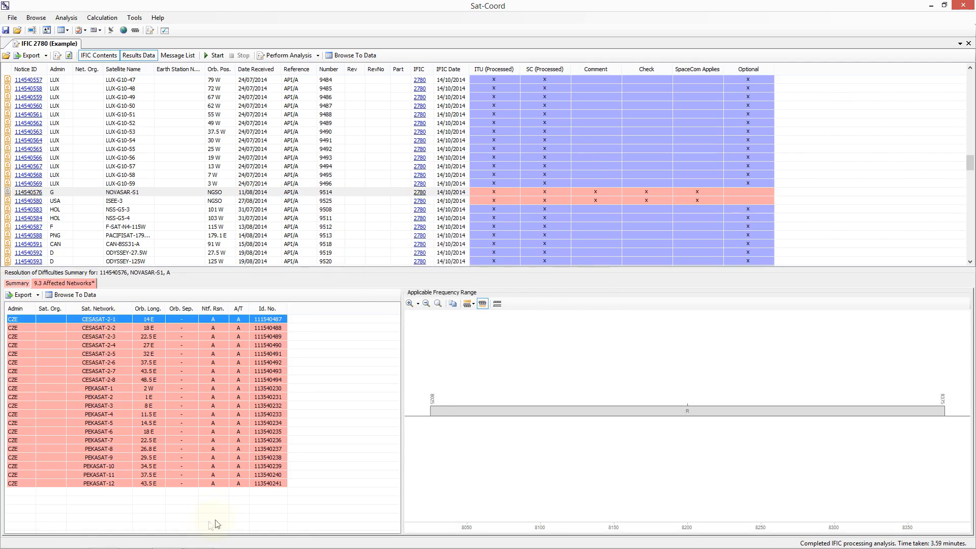
Step: Scroll through the notices and inspect the suppression entries for THAICOM-AK3, CESASAT-2 and CESASAT-7
left_click(971, 262)
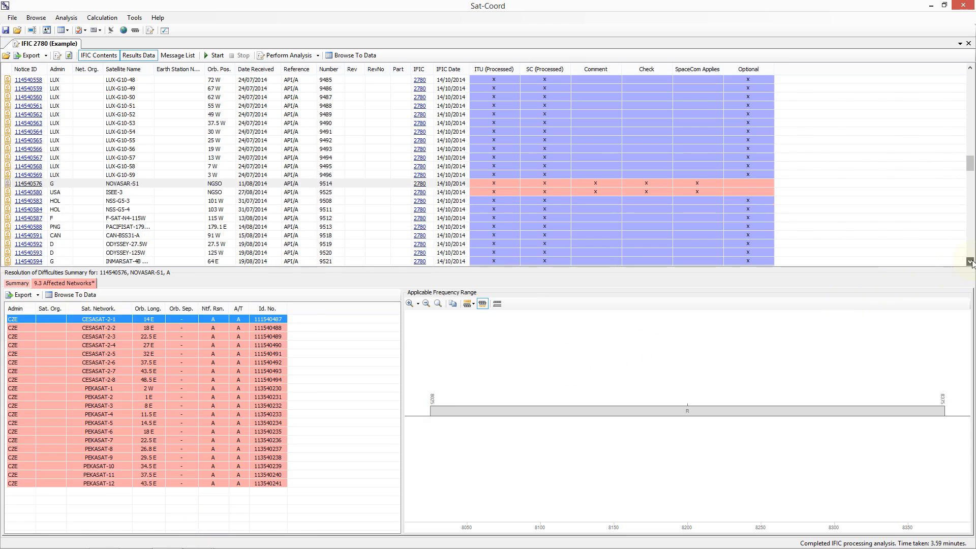
left_click_drag(971, 262, 971, 262)
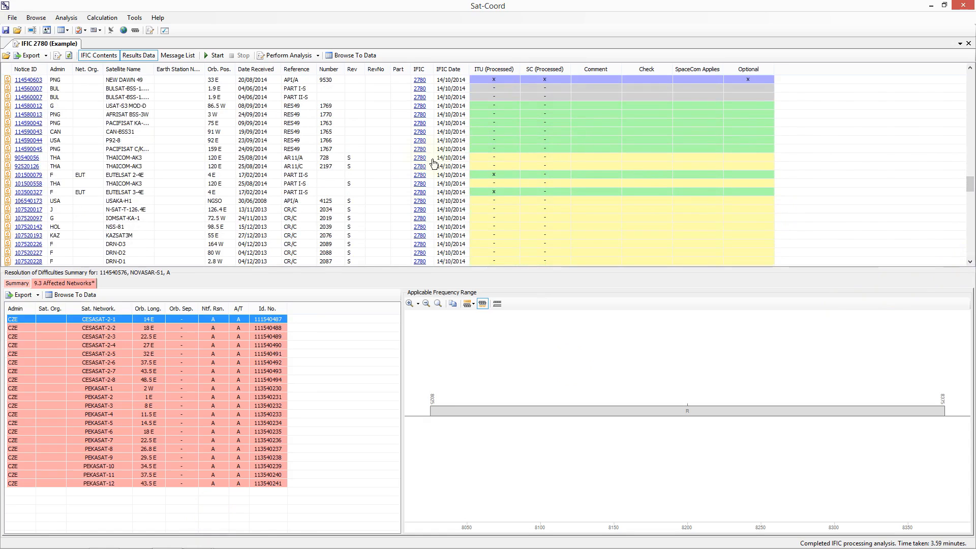
left_click(375, 162)
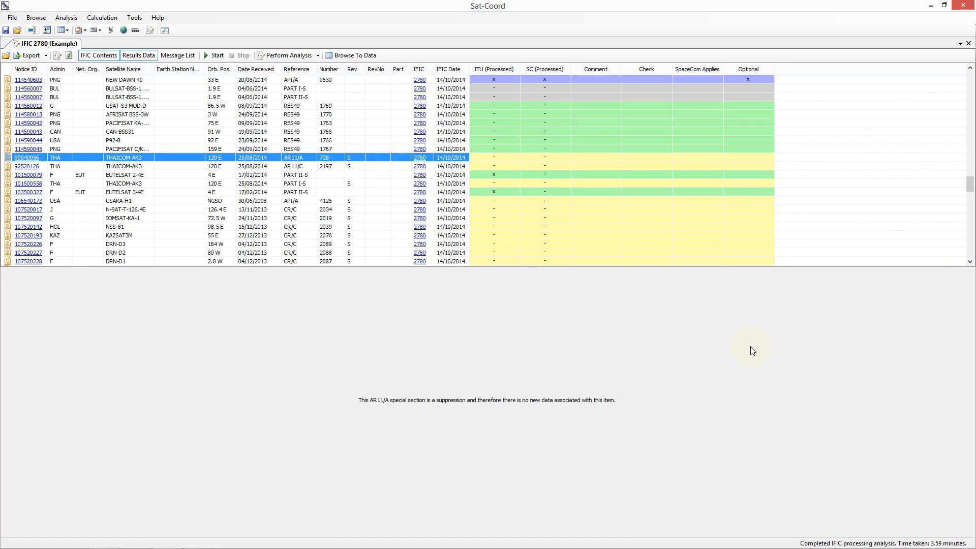
scroll(971, 265, "down", 4)
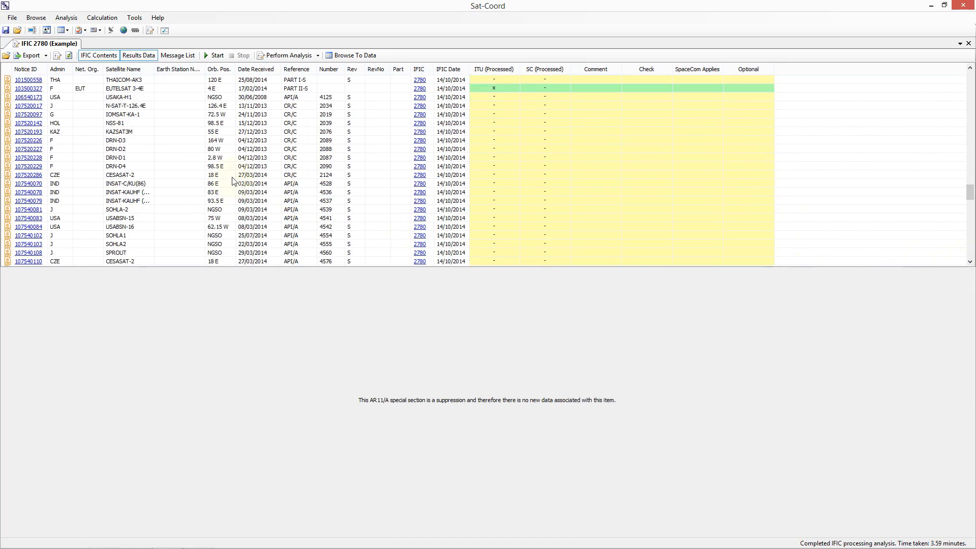
left_click(236, 177)
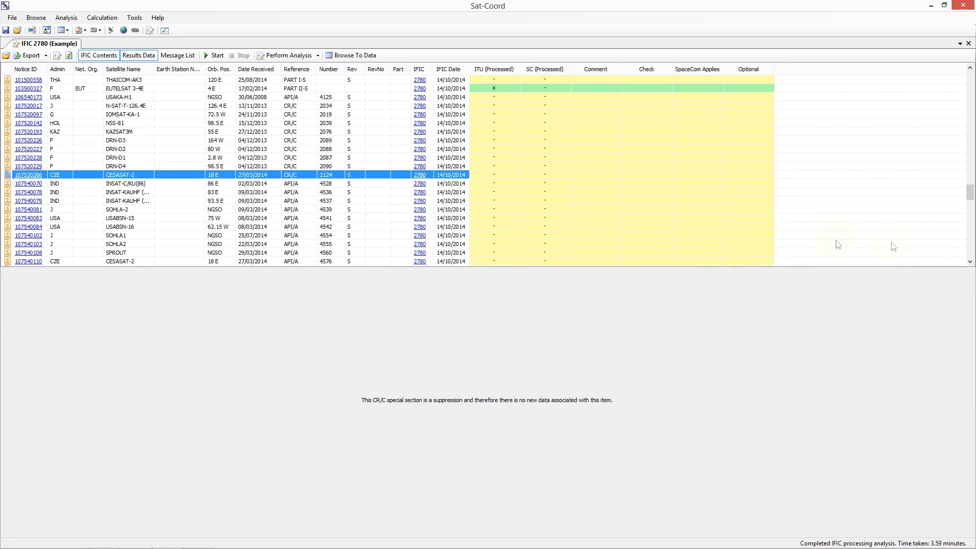
scroll(972, 263, "down", 2)
scroll(971, 263, "down", 10)
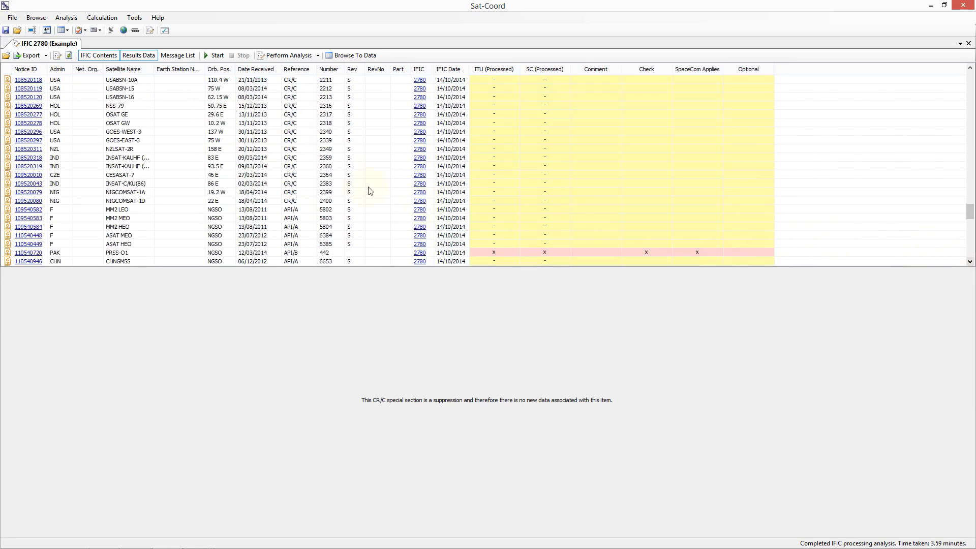
left_click(354, 176)
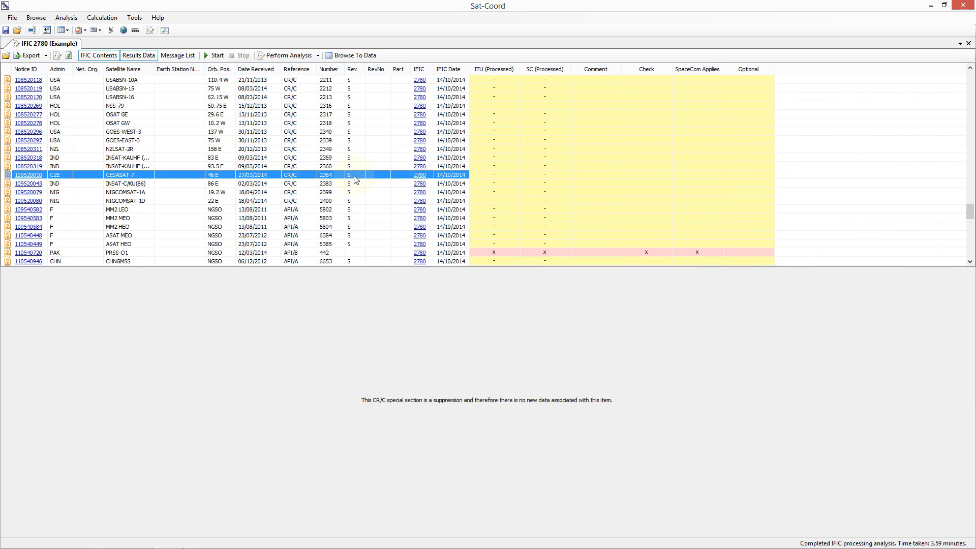
Step: Select PRSS-O1 and view the frequencies applicable to its 9.3 provision
left_click(335, 252)
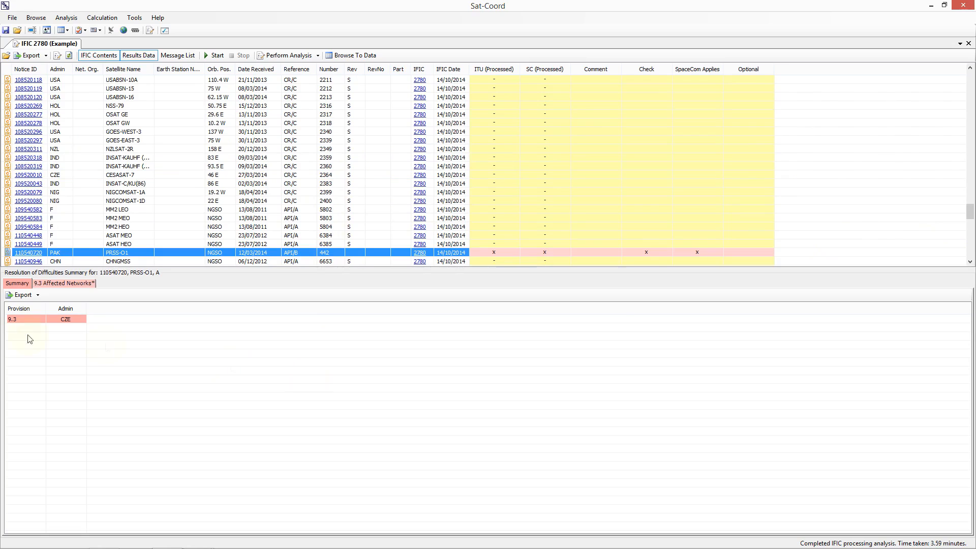
left_click(23, 320)
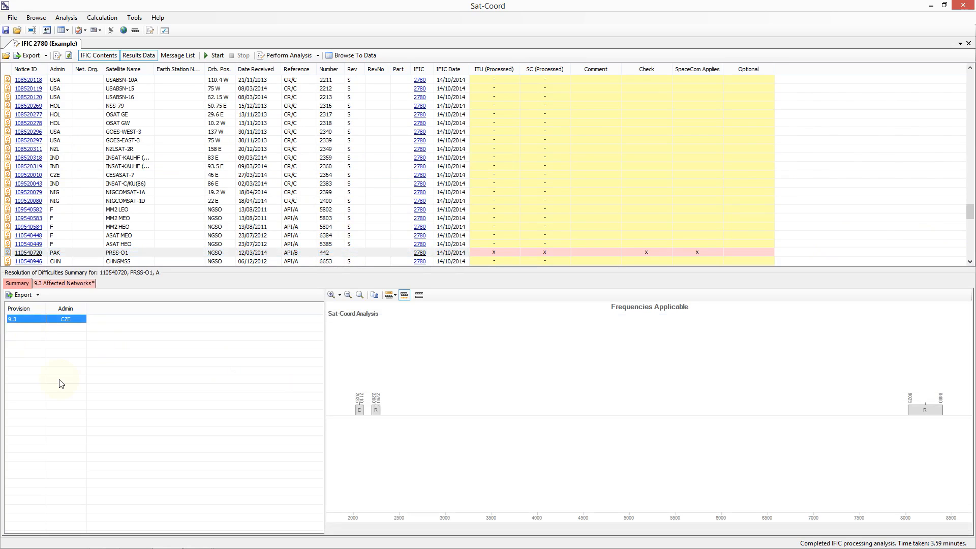